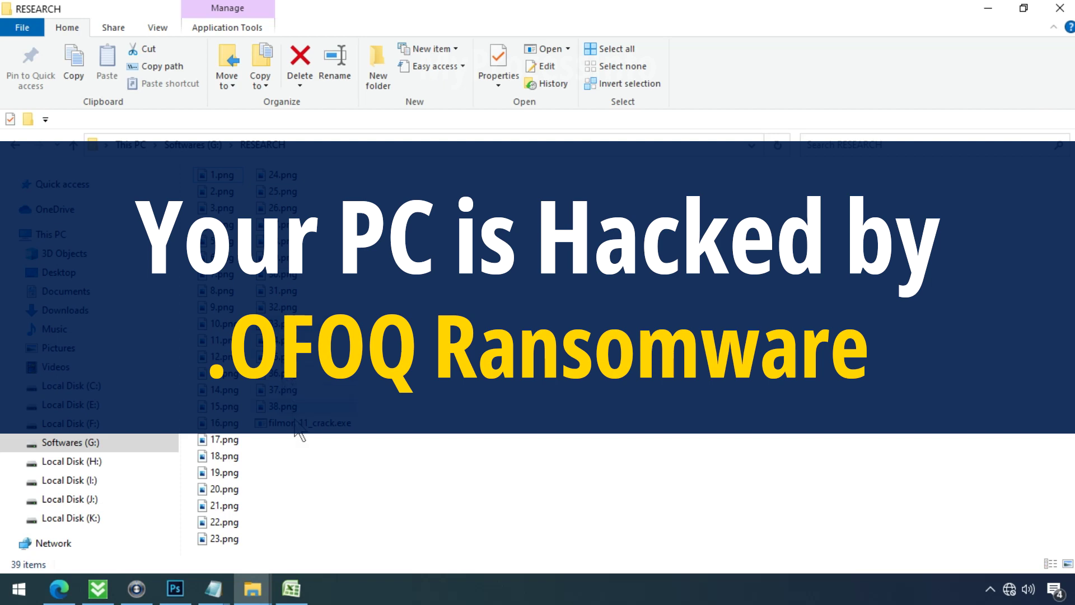
# - Remove the .ofoq extension from the name of 16.png.ofoq
pyautogui.click(336, 425)
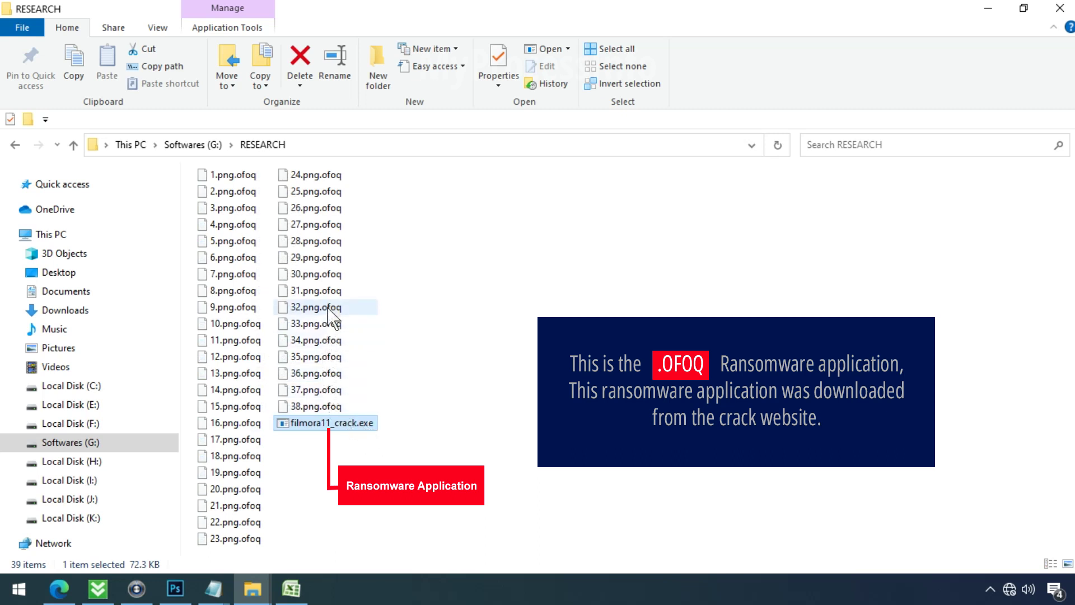
pyautogui.click(239, 422)
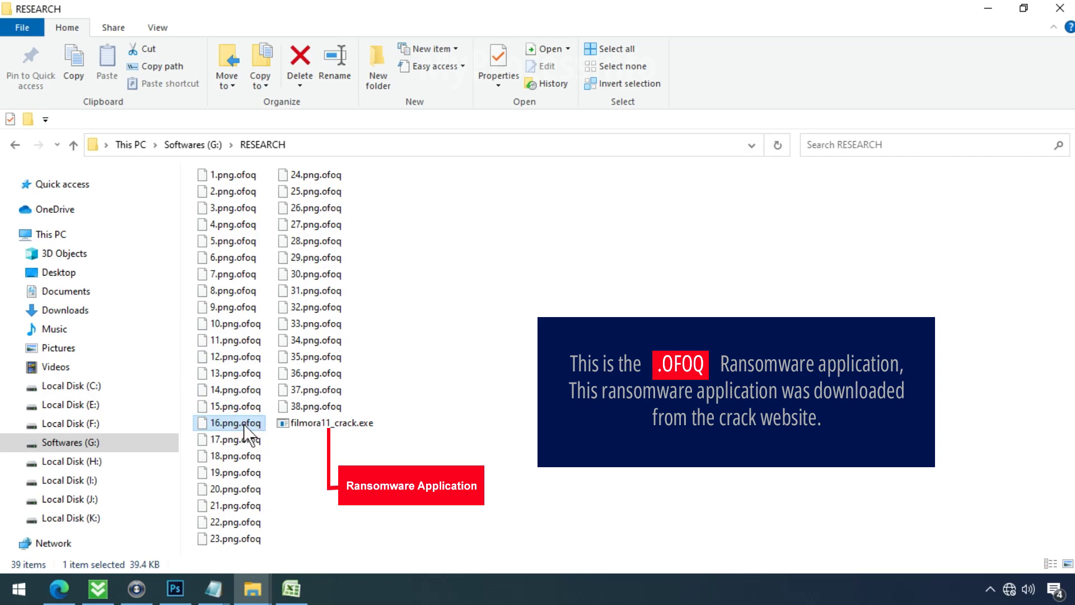
pyautogui.click(244, 425)
pyautogui.moveTo(239, 424); pyautogui.dragTo(288, 417)
pyautogui.press('BackSpace')
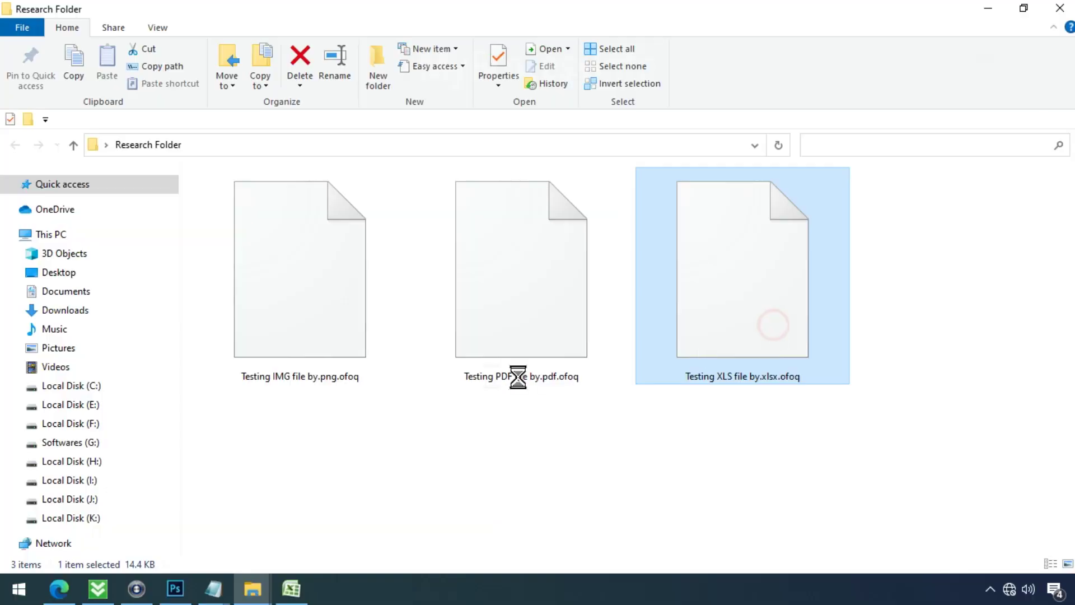
# - Rename the test image to 'Testing IMG file by.png', accept the extension change, and confirm it still won't open
pyautogui.click(313, 328)
pyautogui.click(343, 378)
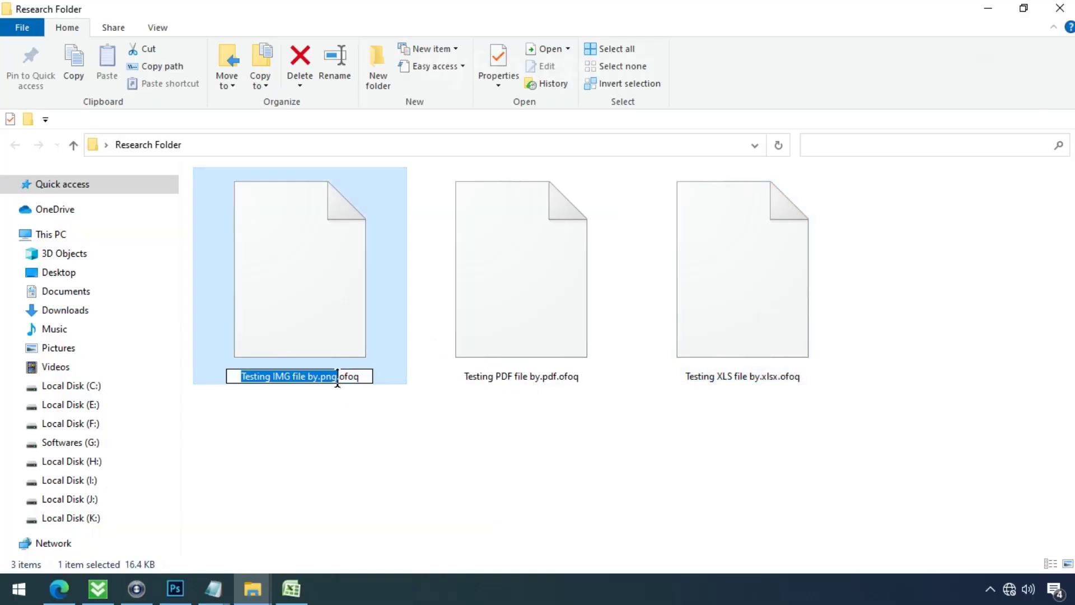
pyautogui.click(339, 376)
pyautogui.moveTo(339, 376); pyautogui.dragTo(377, 379)
pyautogui.press('BackSpace')
pyautogui.press('Return')
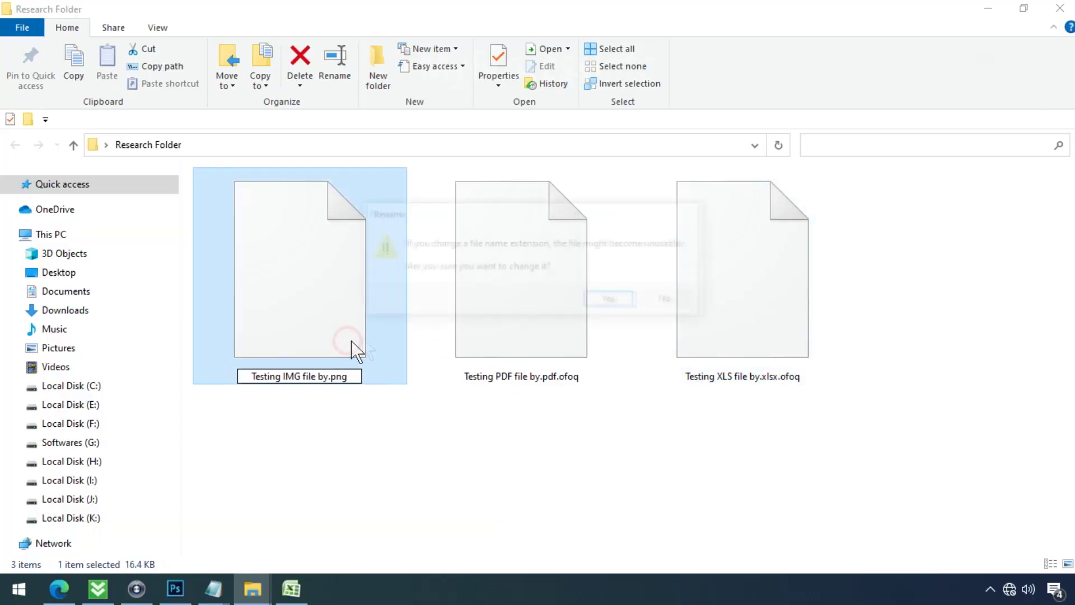
pyautogui.click(610, 300)
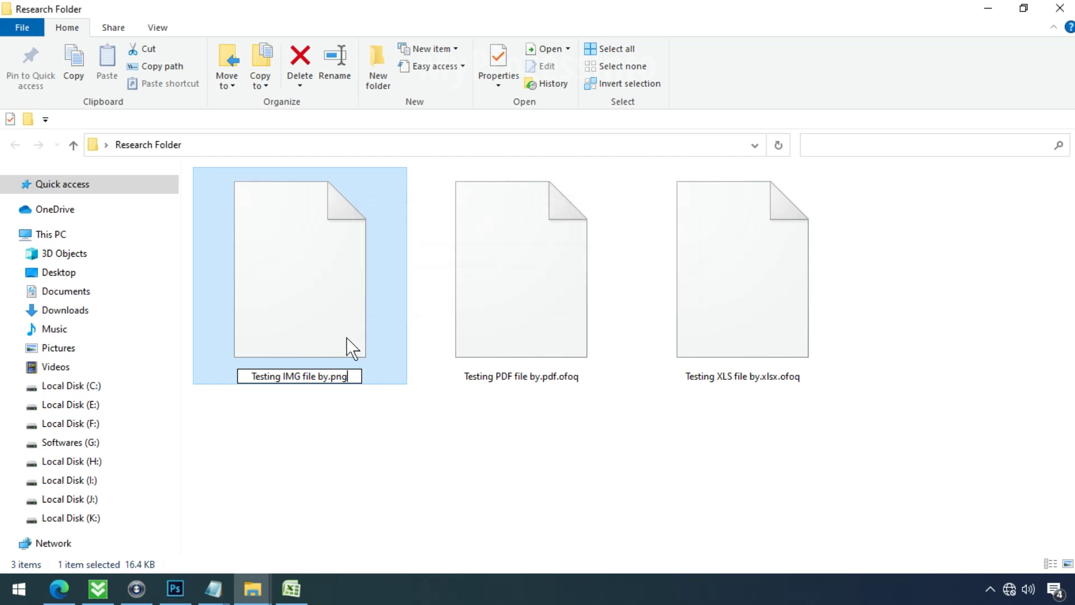
pyautogui.click(348, 338)
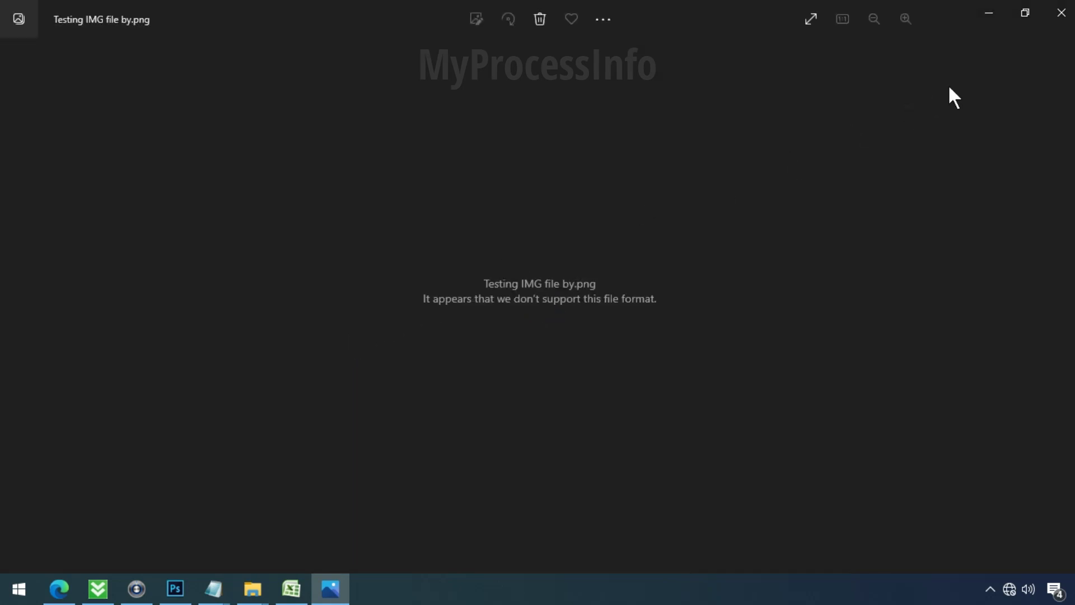
pyautogui.click(1064, 14)
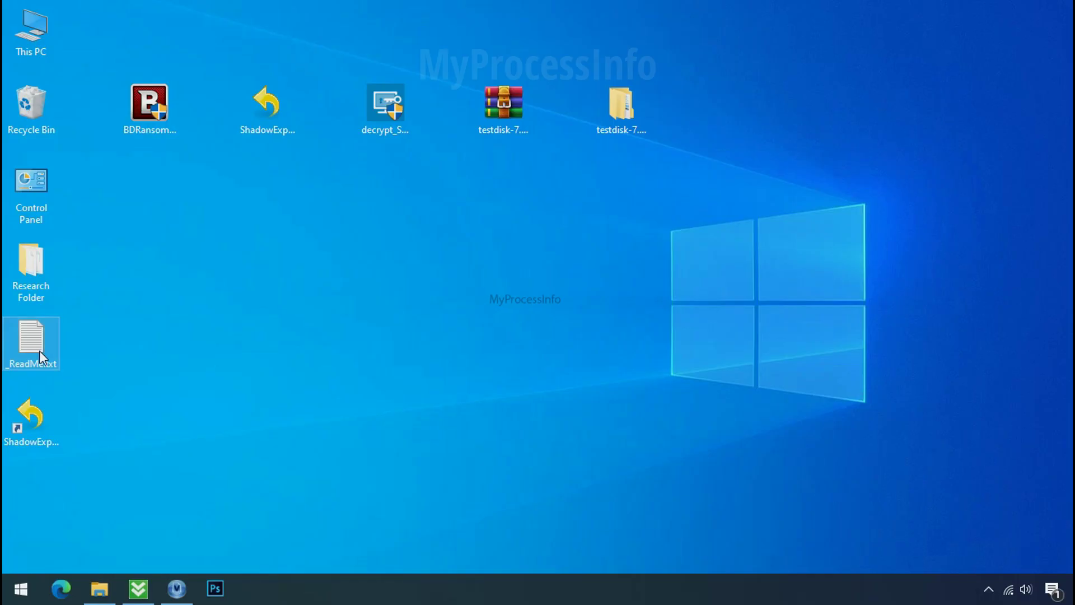
# - Read the _ReadMe.txt ransom note, selecting both contact e-mail addresses and the personal ID
pyautogui.doubleClick(40, 349)
pyautogui.scroll(-10, 327, 291)
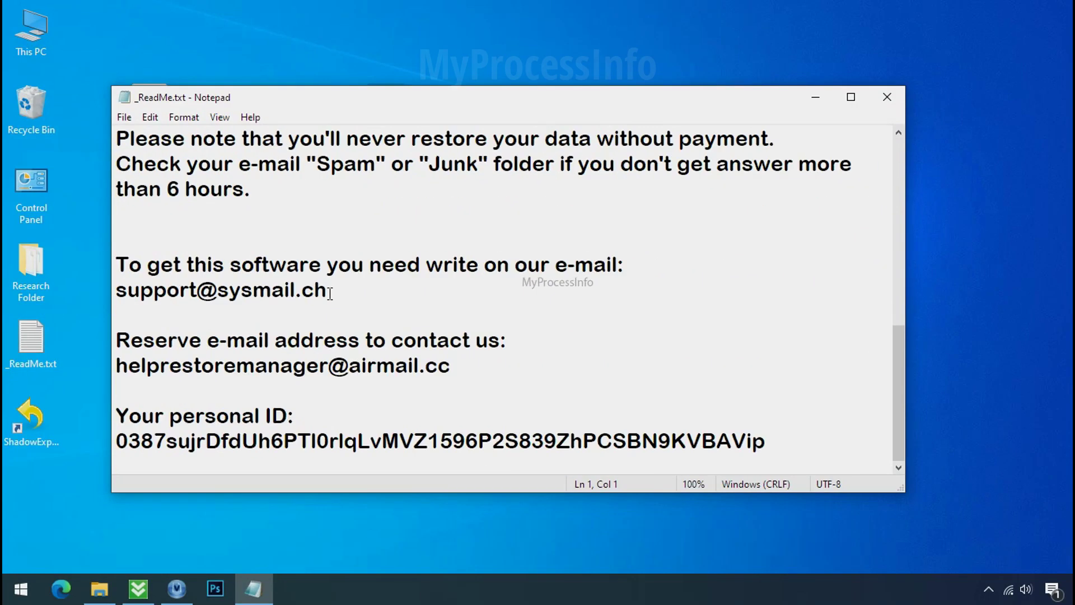
pyautogui.doubleClick(288, 297)
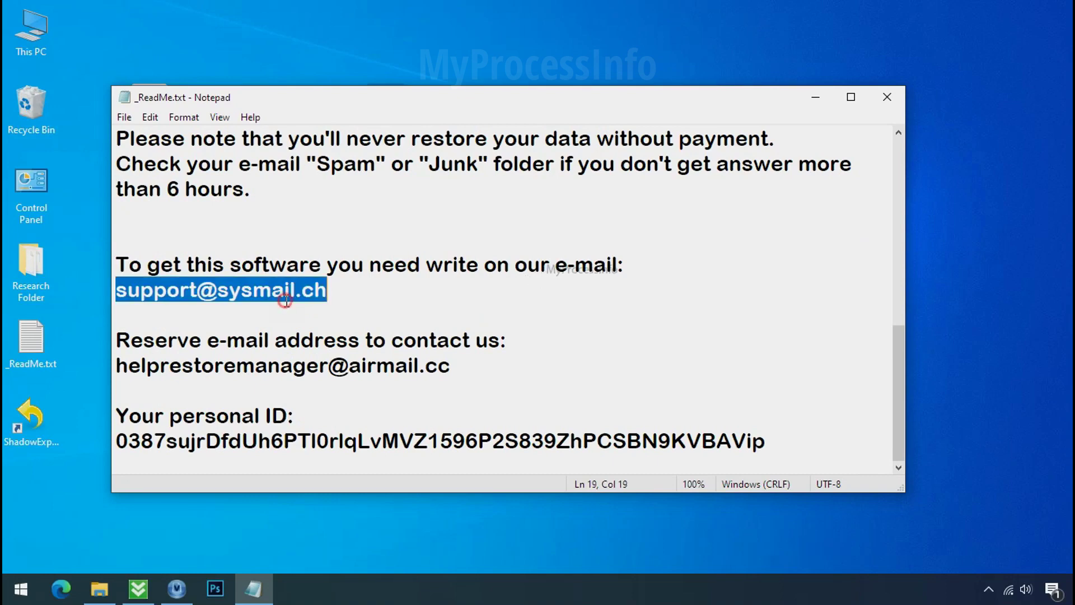
pyautogui.doubleClick(267, 364)
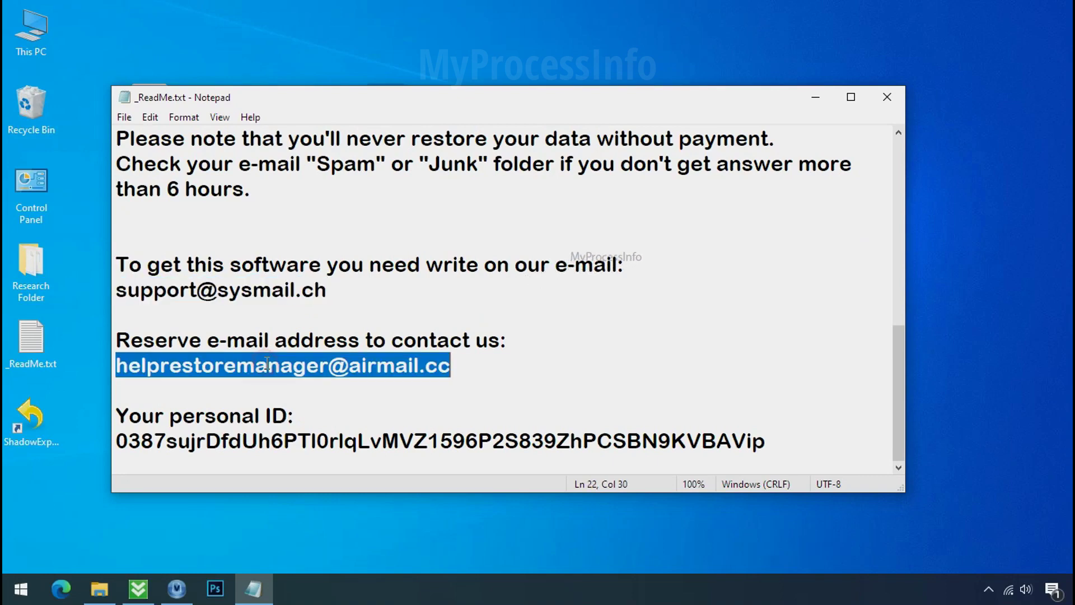
pyautogui.doubleClick(277, 439)
pyautogui.scroll(10, 317, 407)
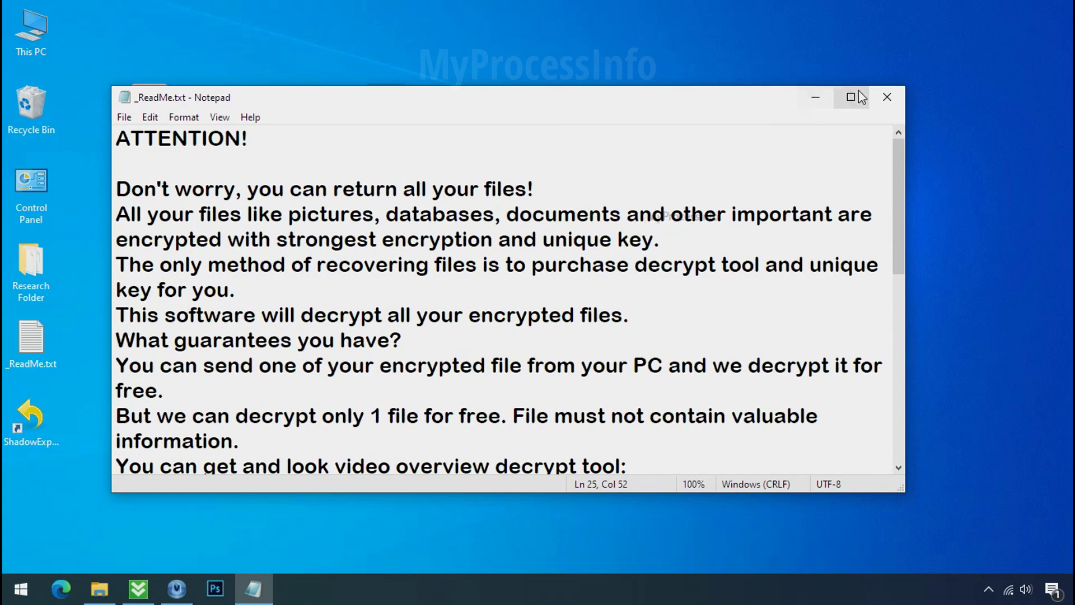
pyautogui.click(888, 98)
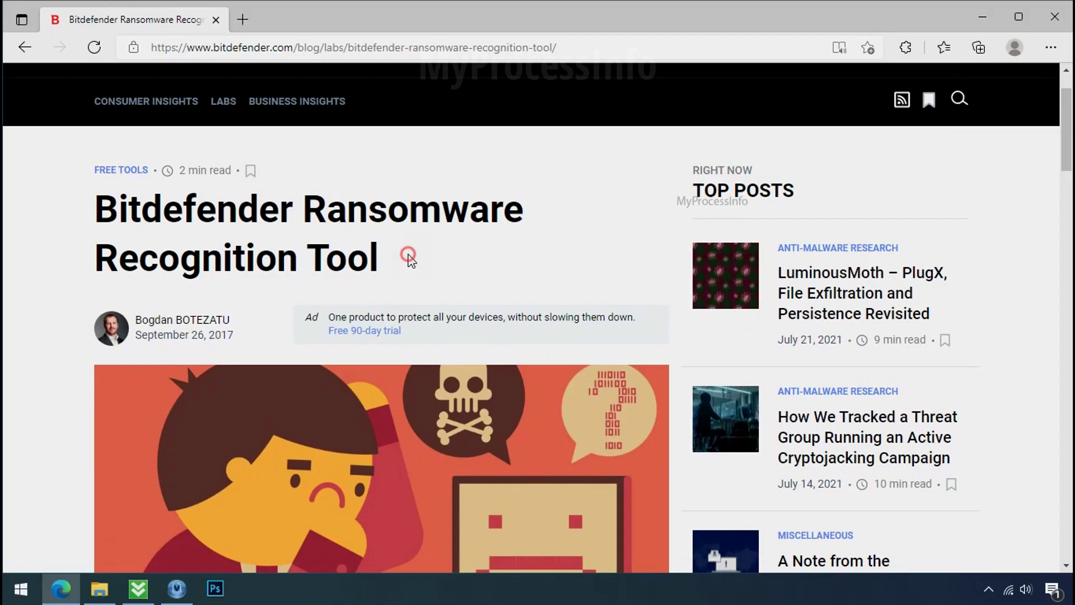
# - Download the Bitdefender Ransomware Recognition Tool from Step 1 and launch it from the desktop
pyautogui.scroll(-10, 412, 266)
pyautogui.scroll(-5, 412, 266)
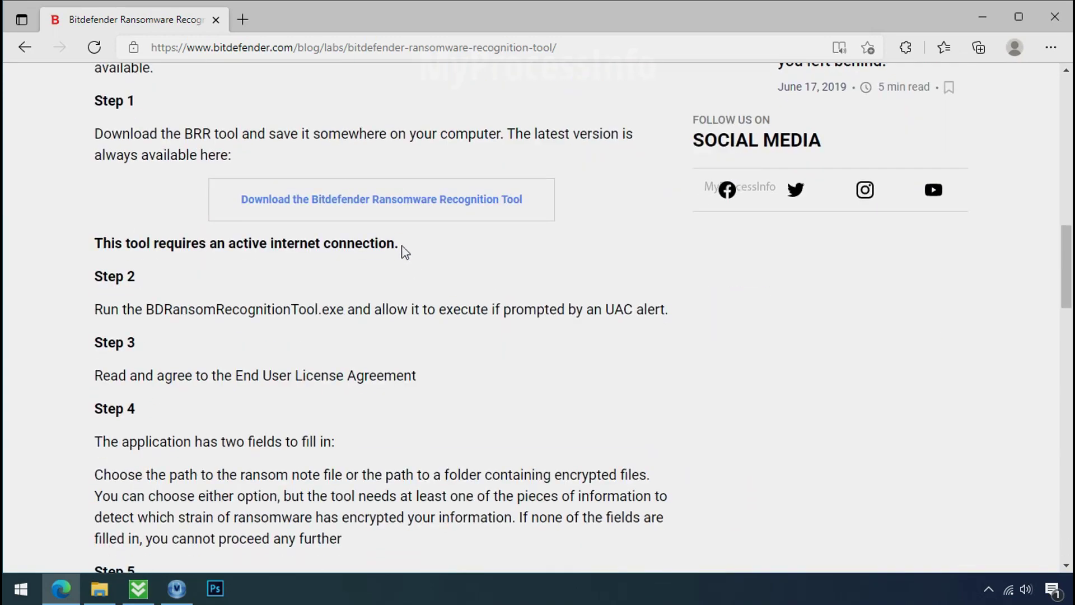
pyautogui.click(396, 209)
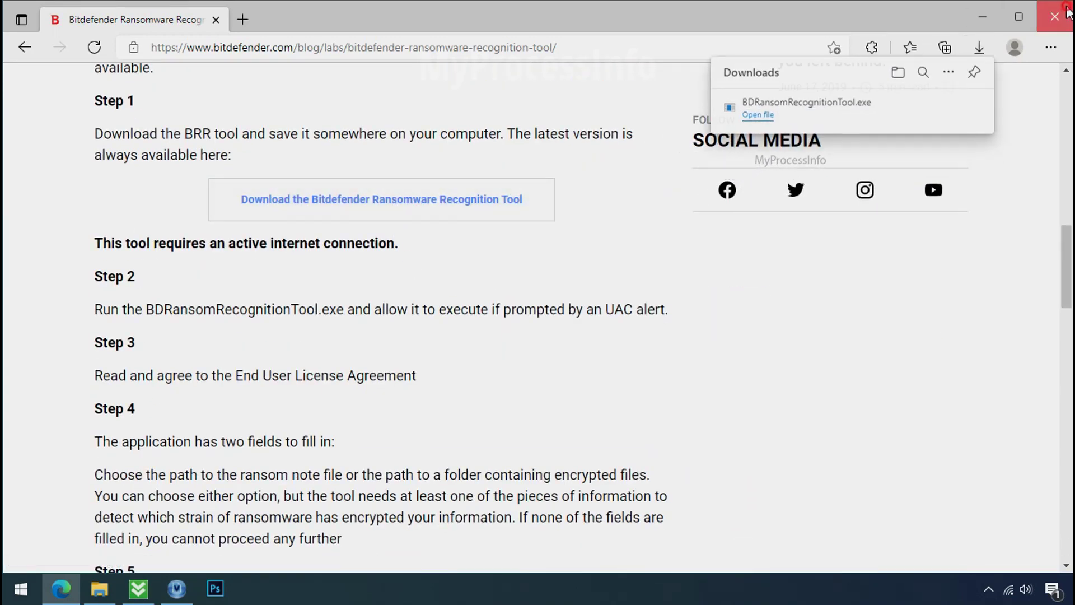
pyautogui.click(983, 16)
pyautogui.click(153, 111)
pyautogui.doubleClick(153, 111)
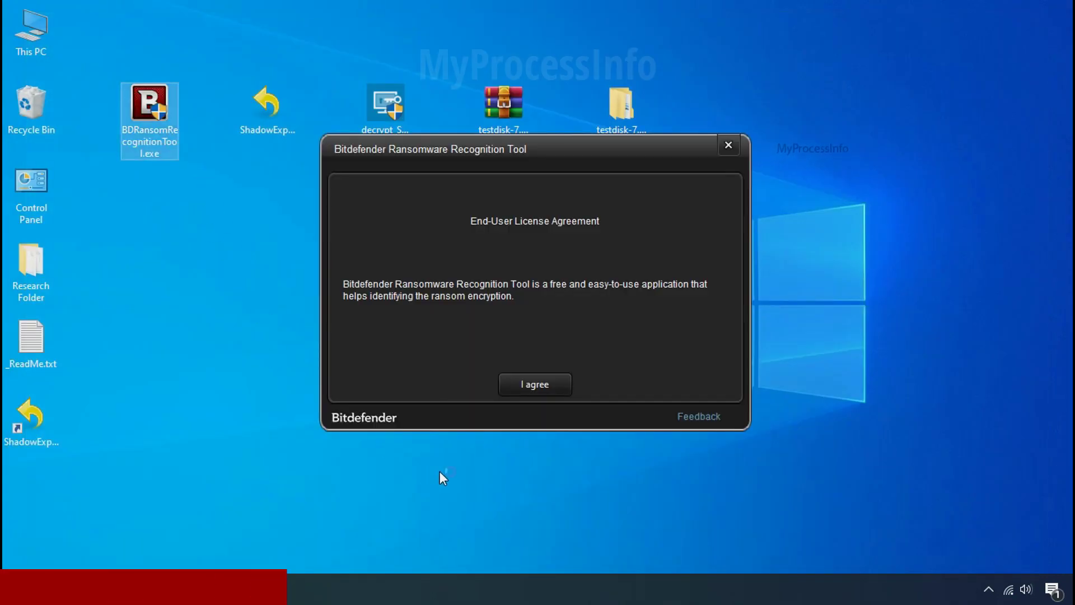
# - Accept the licence and scan _ReadMe.txt, which ranks STOP and KeyPass top at 47%, then close the tool
pyautogui.click(535, 386)
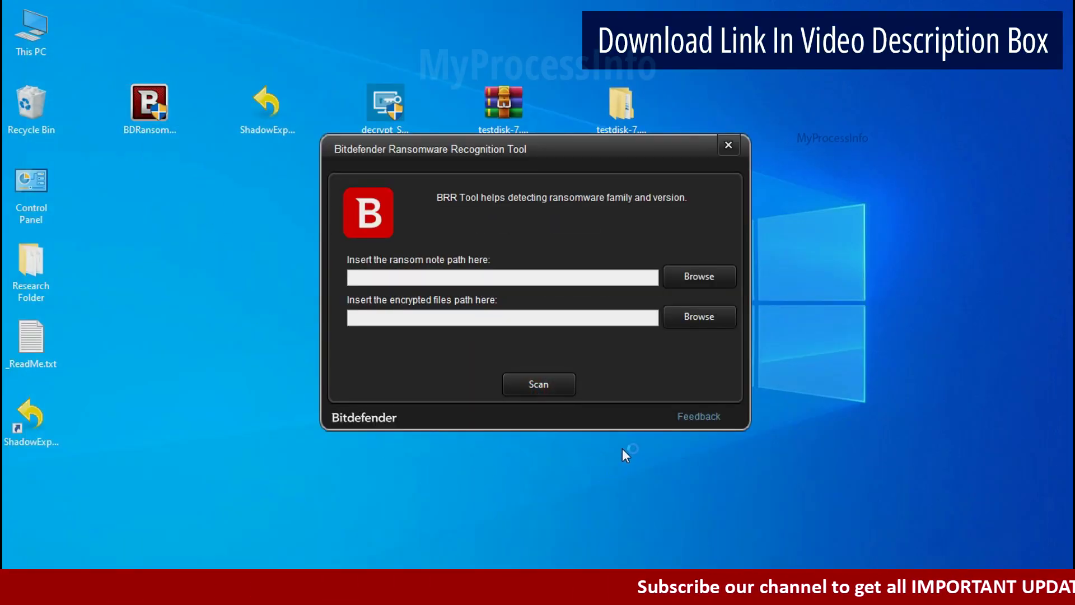
pyautogui.click(699, 277)
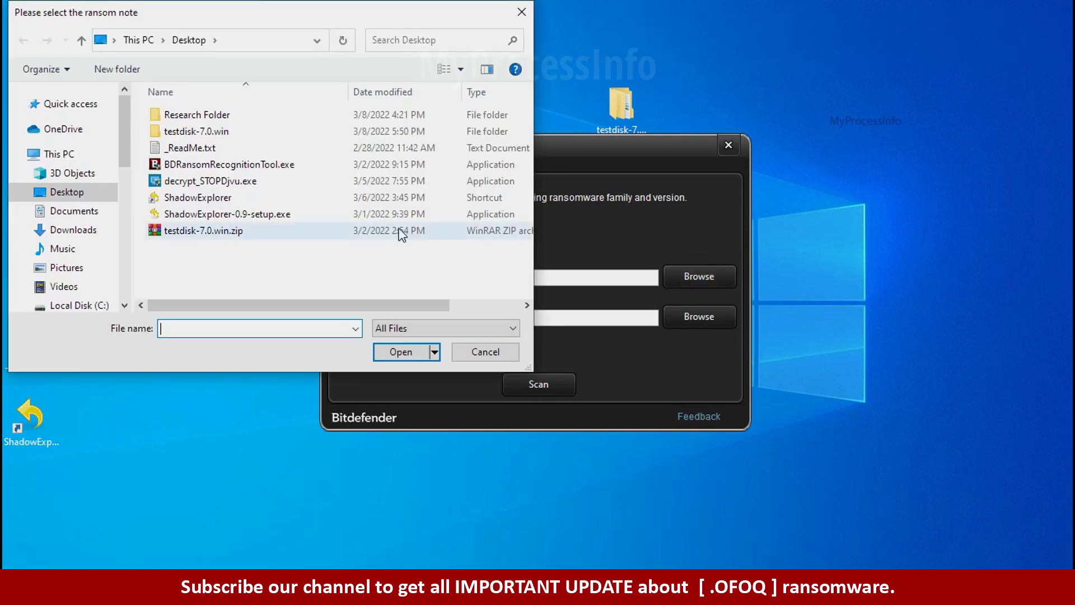
pyautogui.doubleClick(200, 149)
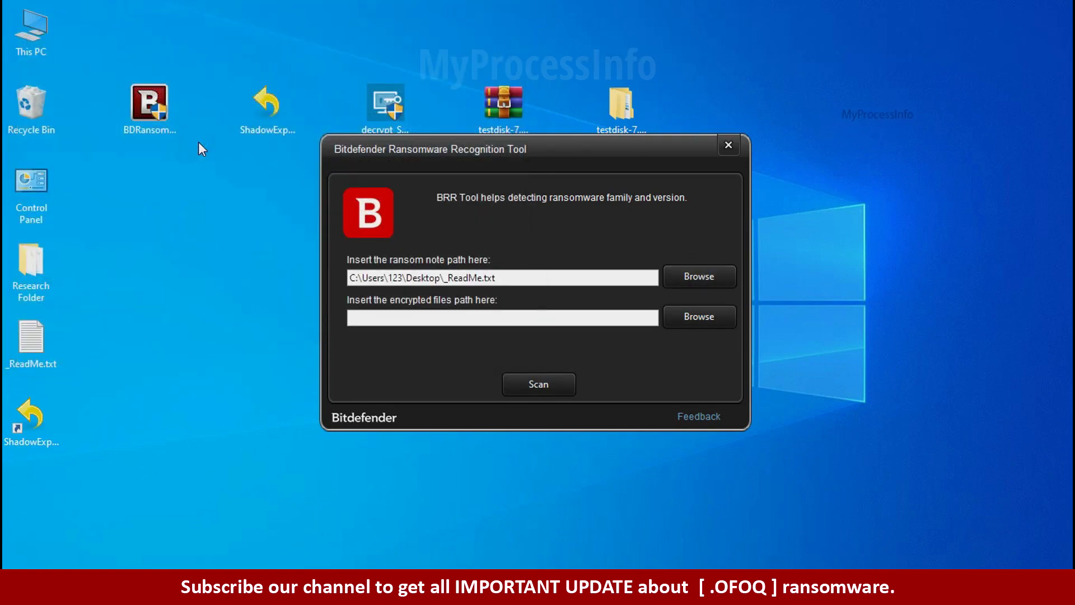
pyautogui.click(539, 392)
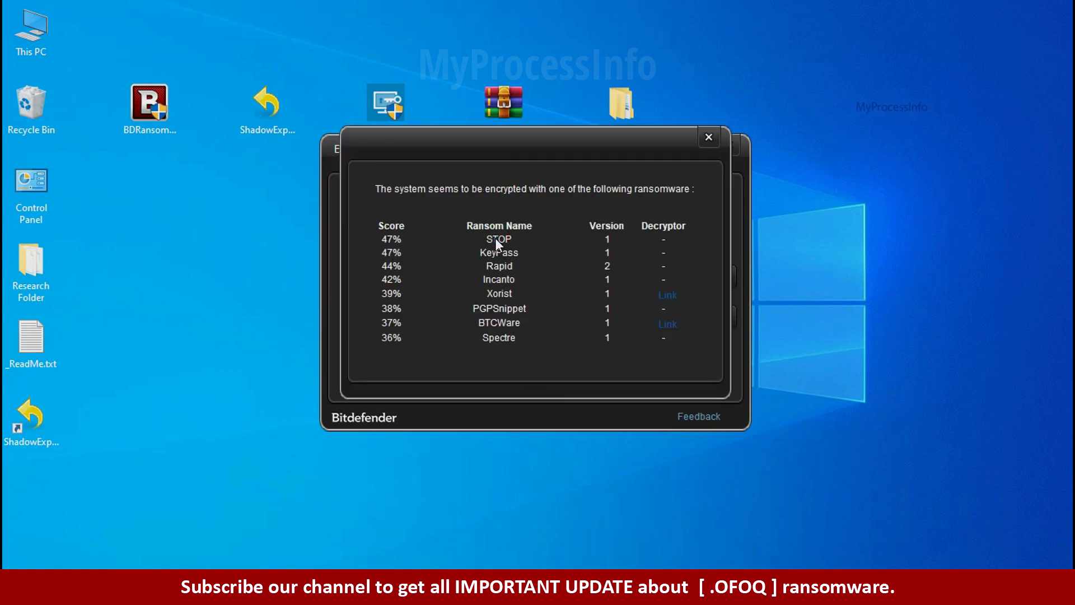
pyautogui.click(709, 137)
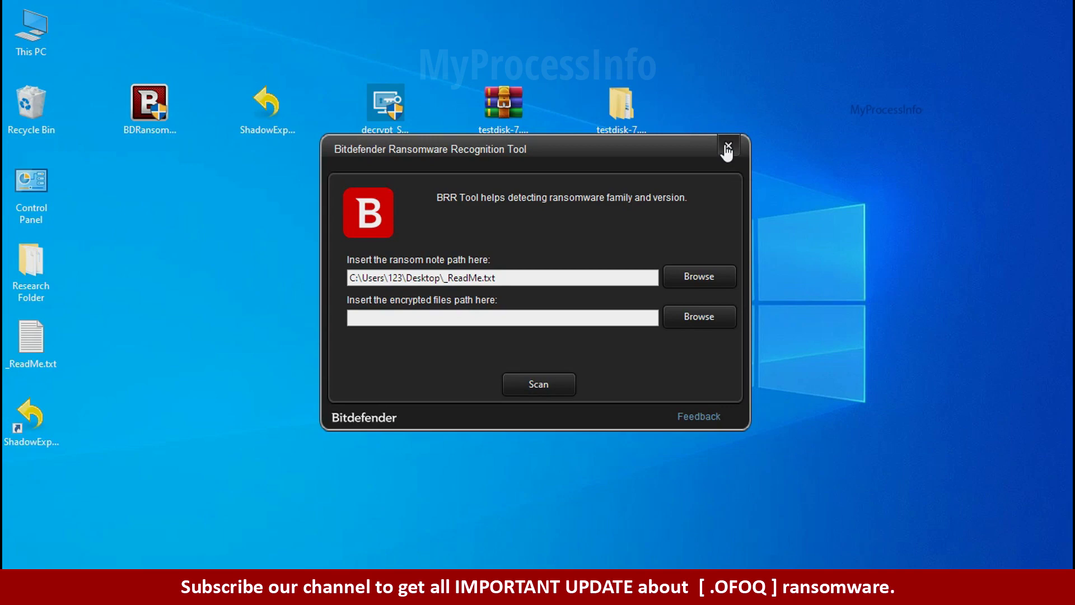
pyautogui.click(728, 146)
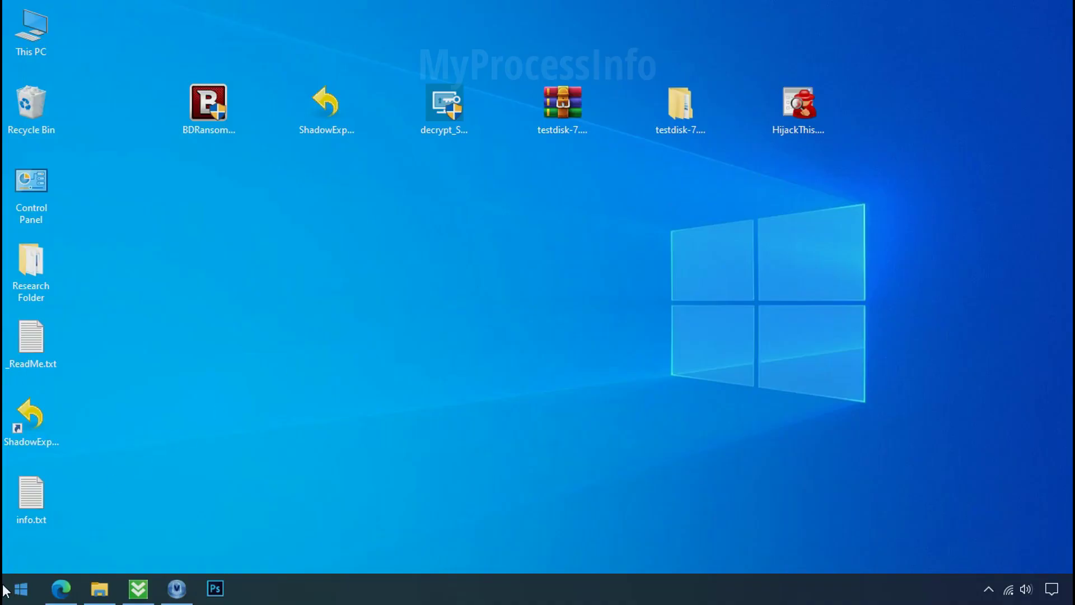
# - Go to %LOCALAPPDATA% and open the randomly named folder holding D6E1.exe
pyautogui.click(17, 588)
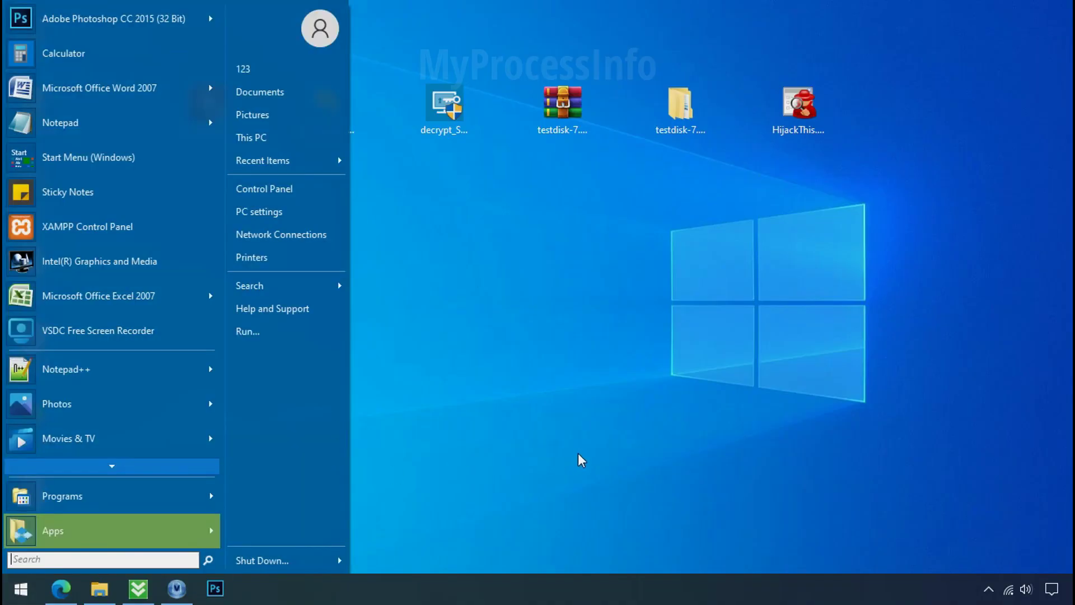
pyautogui.write('%LOCAL')
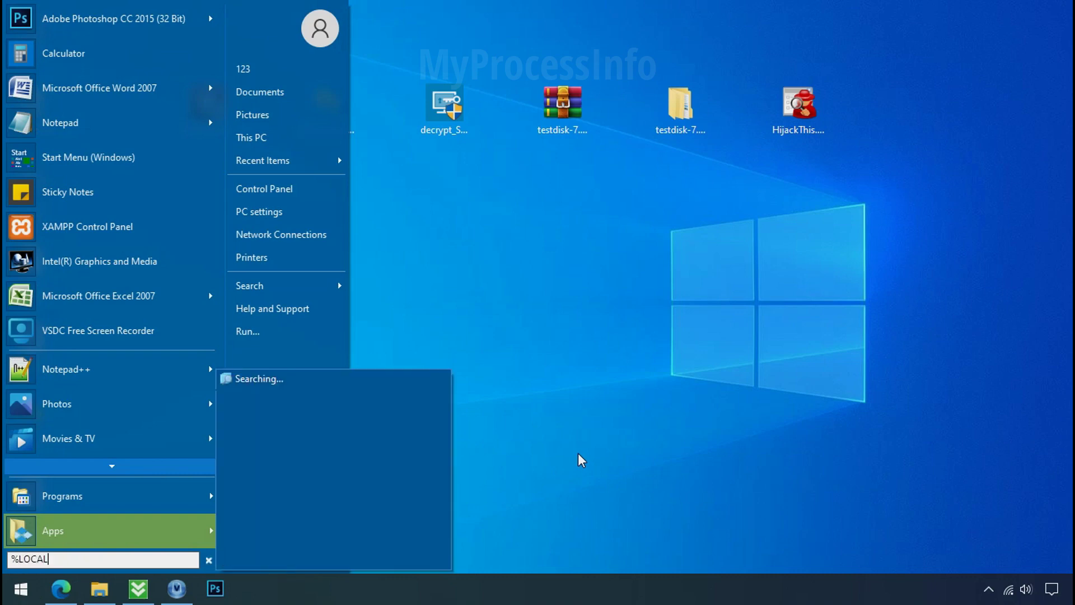
pyautogui.write('APPDATA%')
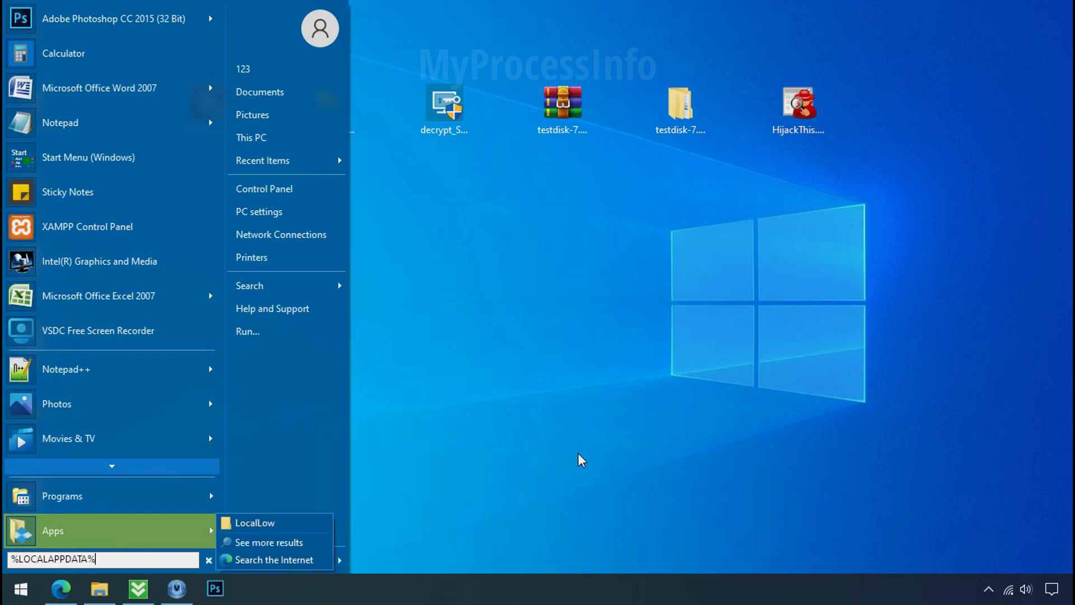
pyautogui.press('Return')
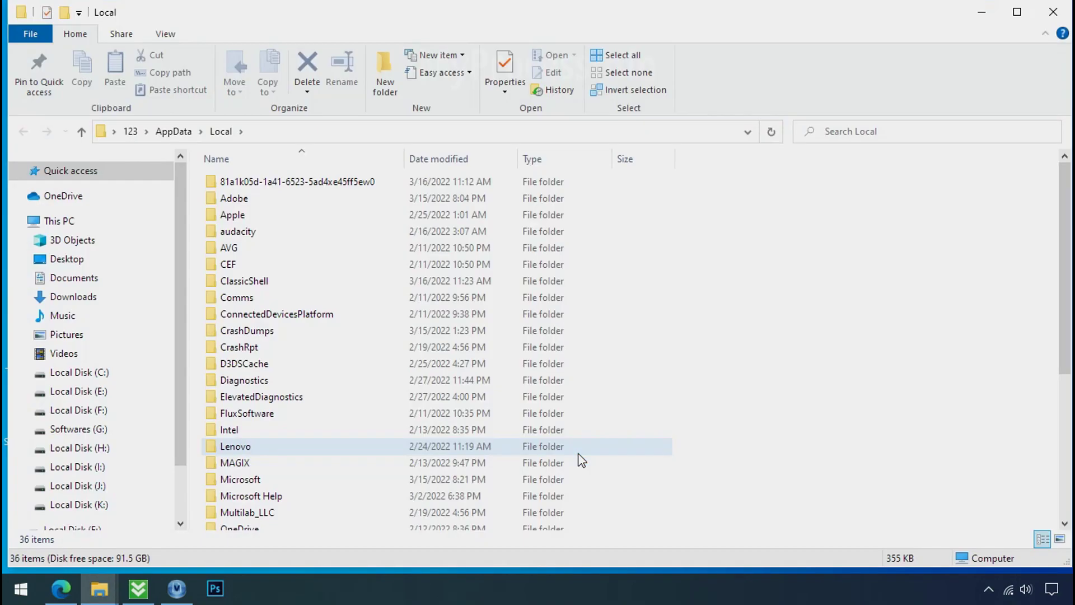
pyautogui.click(649, 188)
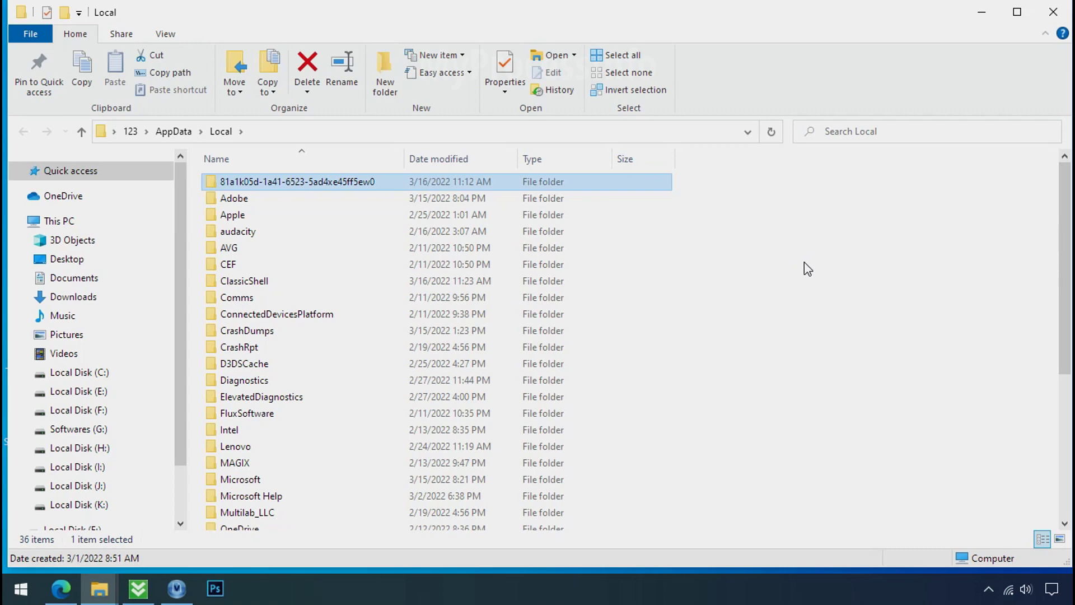
pyautogui.doubleClick(291, 183)
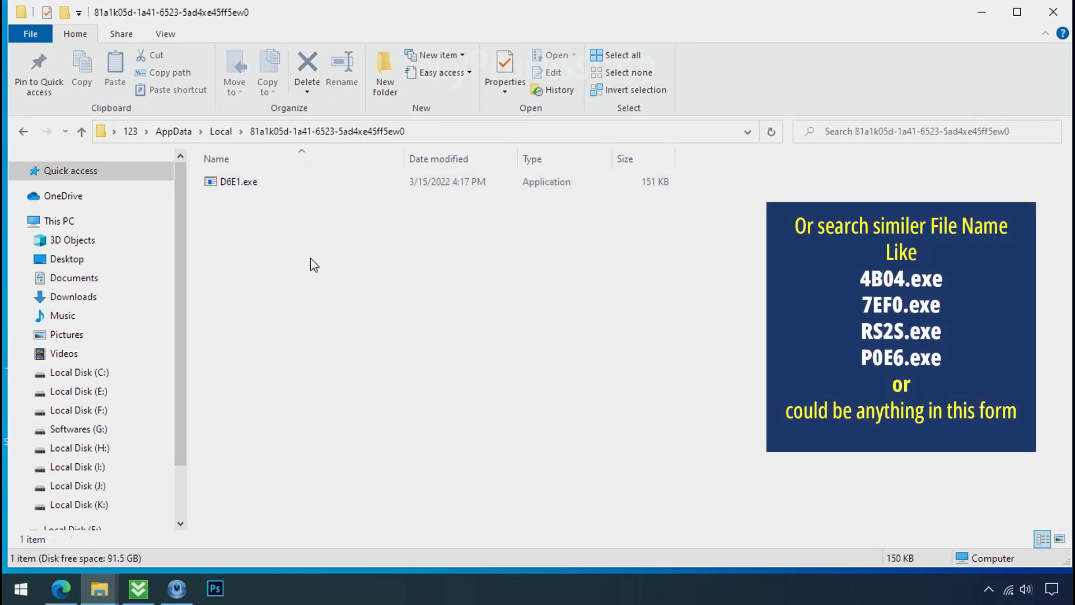
# - Try deleting D6E1.exe, retrying three times until access is denied, then close the window
pyautogui.click(212, 185)
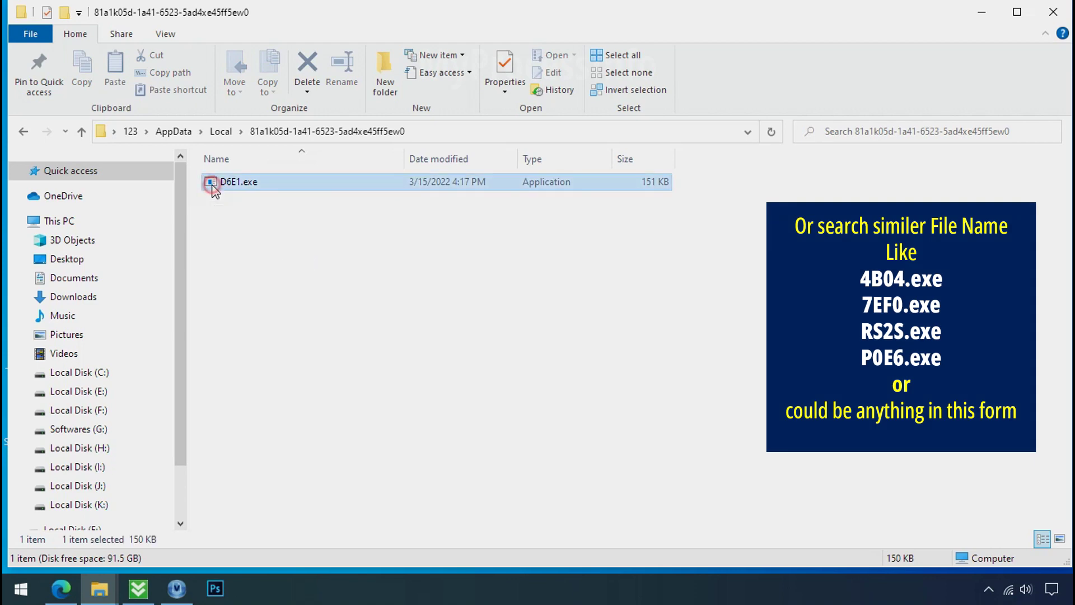
pyautogui.rightClick(241, 188)
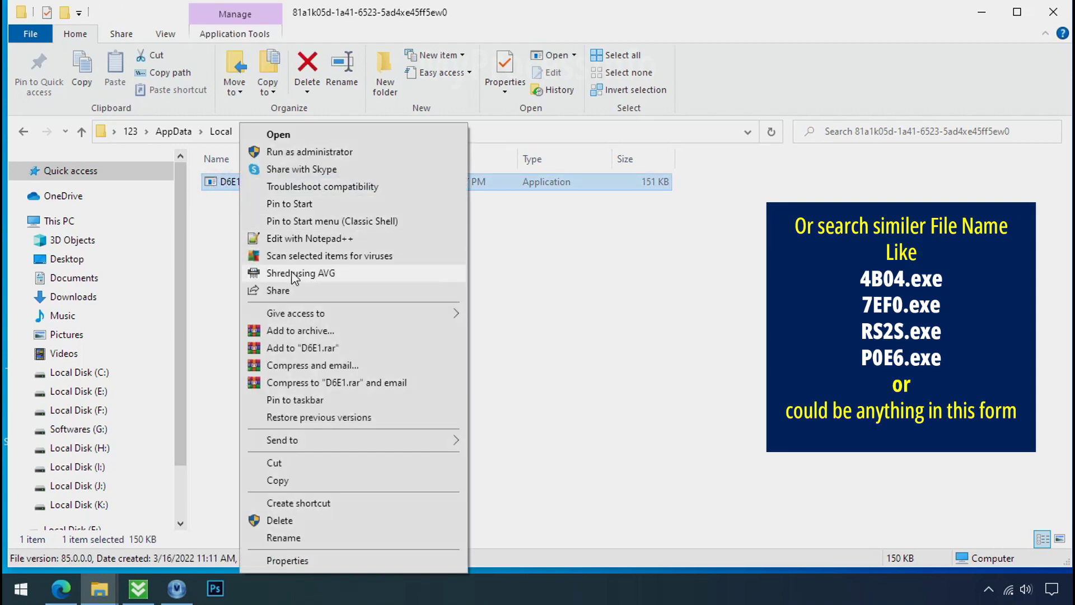
pyautogui.click(334, 520)
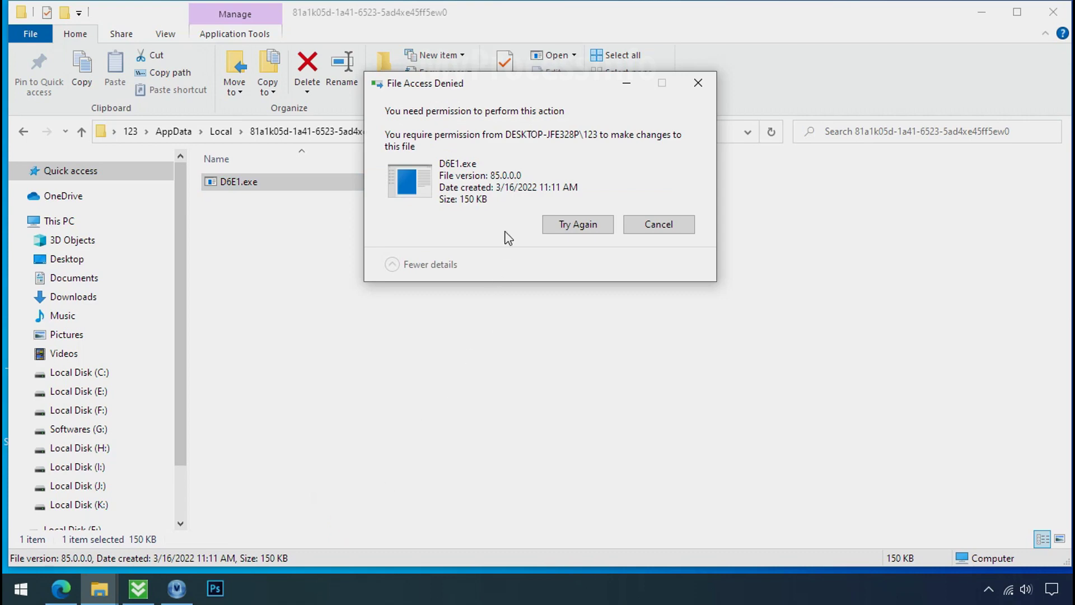
pyautogui.click(578, 228)
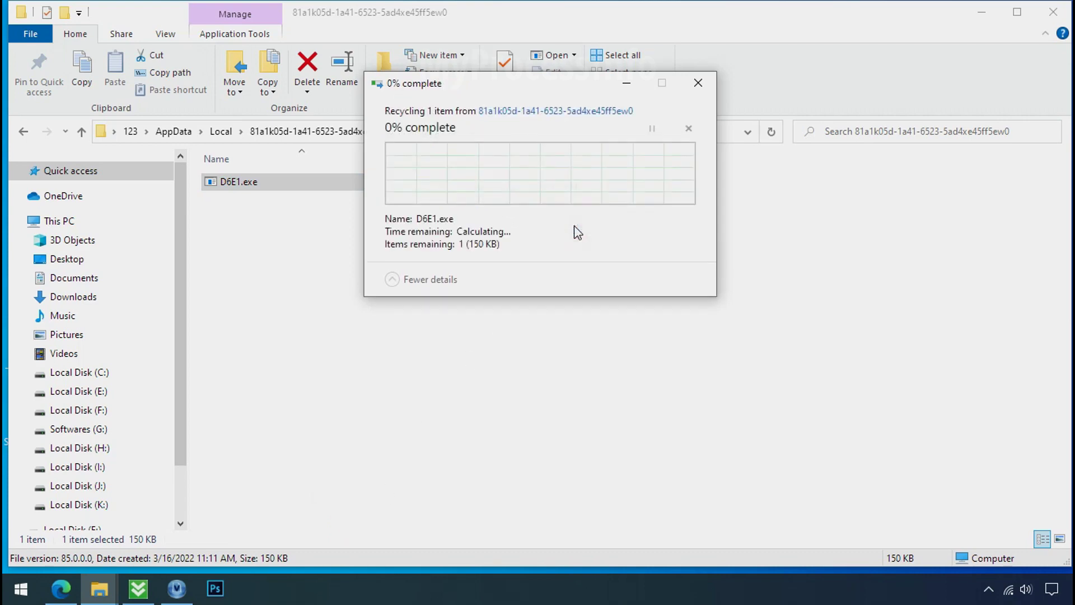
pyautogui.click(577, 229)
pyautogui.click(577, 230)
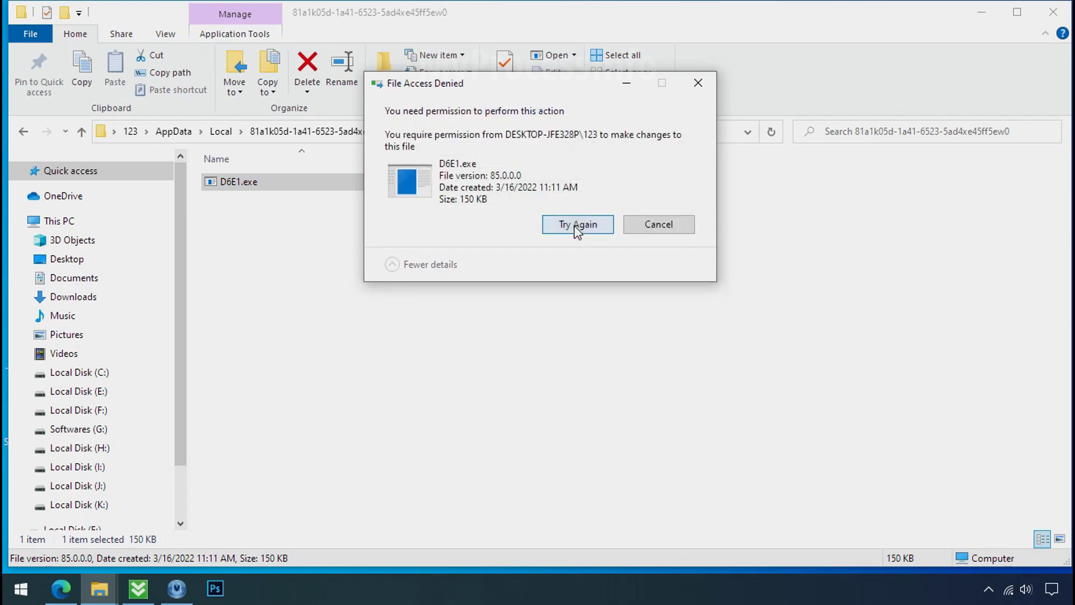
pyautogui.click(698, 83)
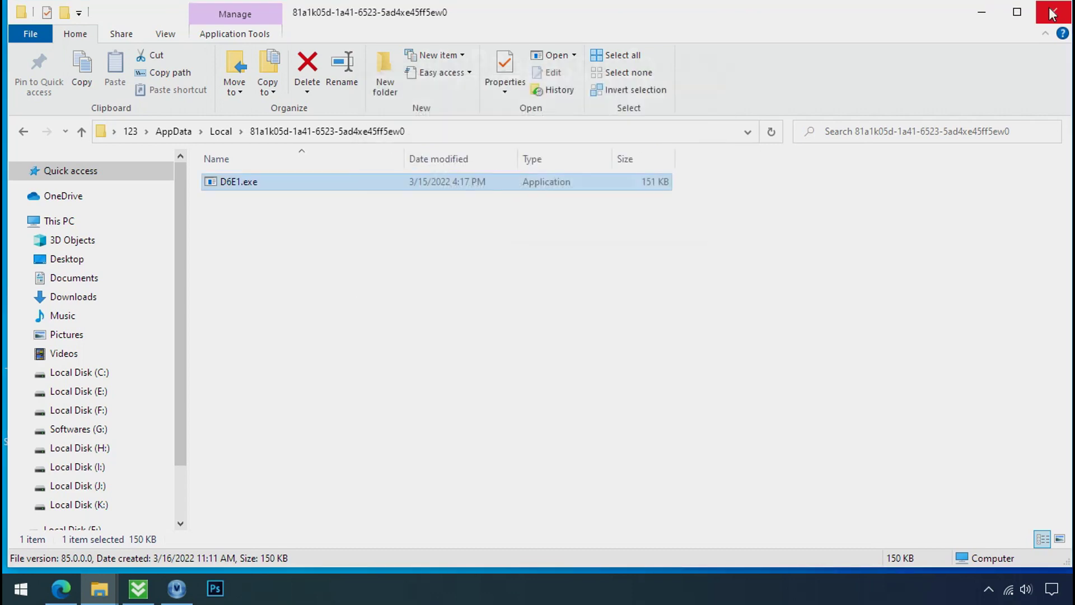
pyautogui.click(1052, 13)
# - Launch Task Manager from the taskbar and locate the two running D6E1.exe processes
pyautogui.rightClick(813, 590)
pyautogui.click(828, 507)
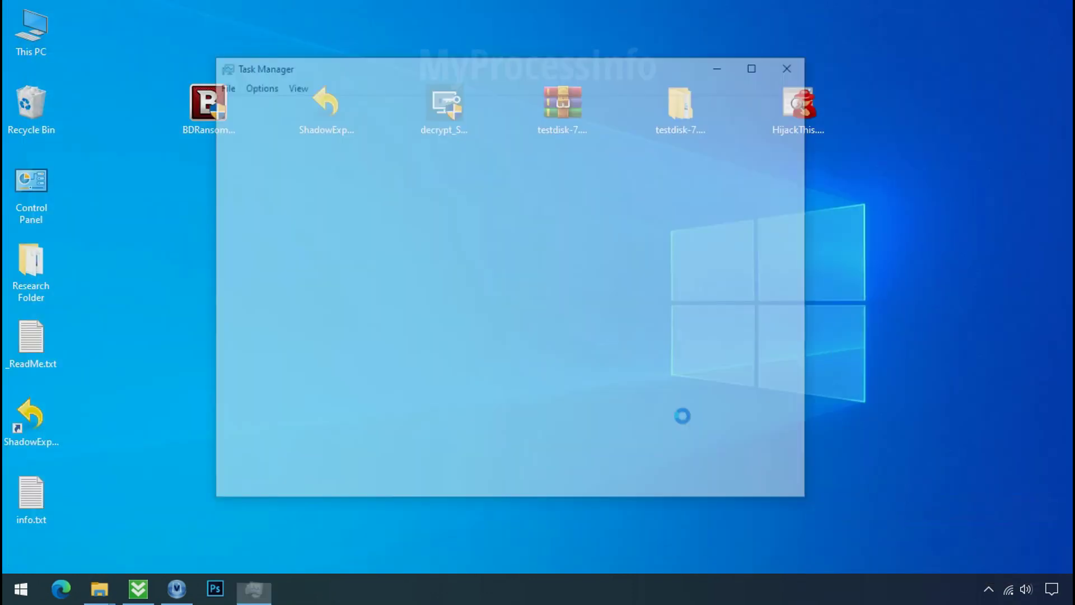
pyautogui.scroll(-1, 328, 225)
pyautogui.scroll(-4, 329, 225)
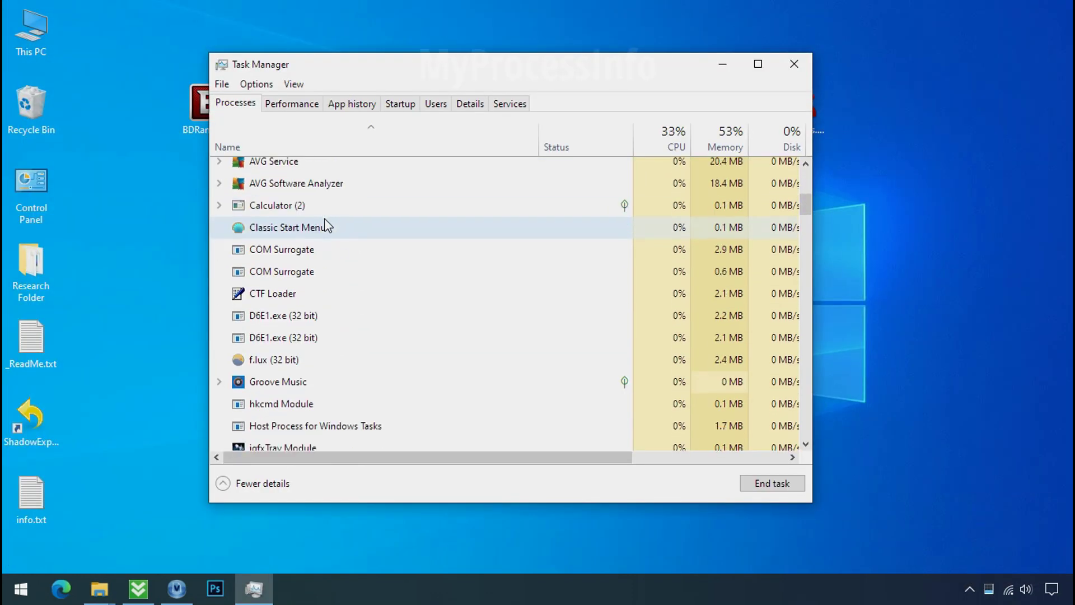
pyautogui.click(314, 246)
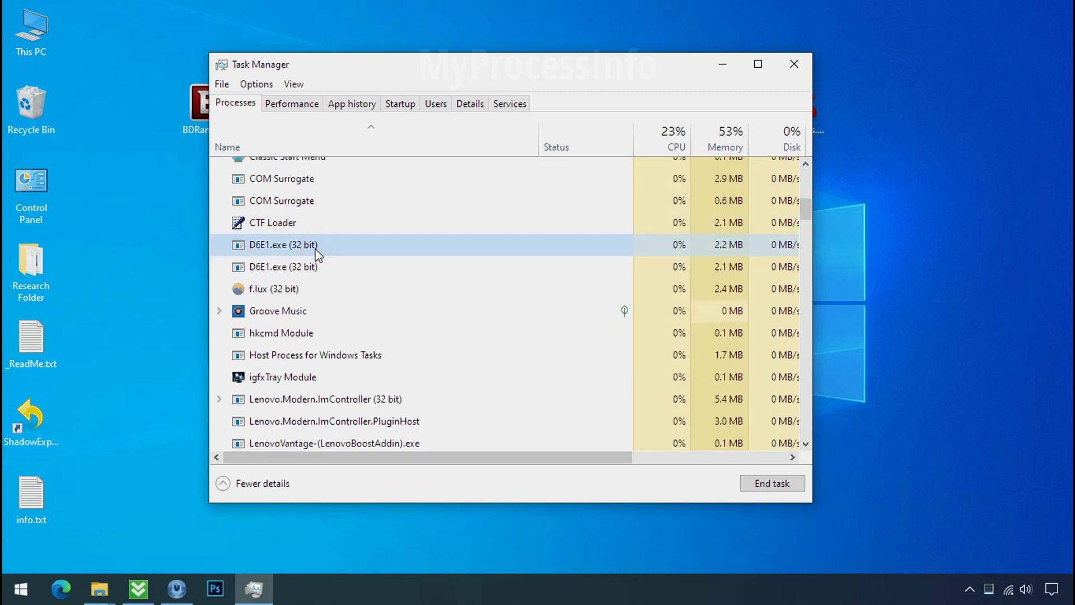
pyautogui.click(322, 271)
pyautogui.click(371, 243)
pyautogui.click(391, 268)
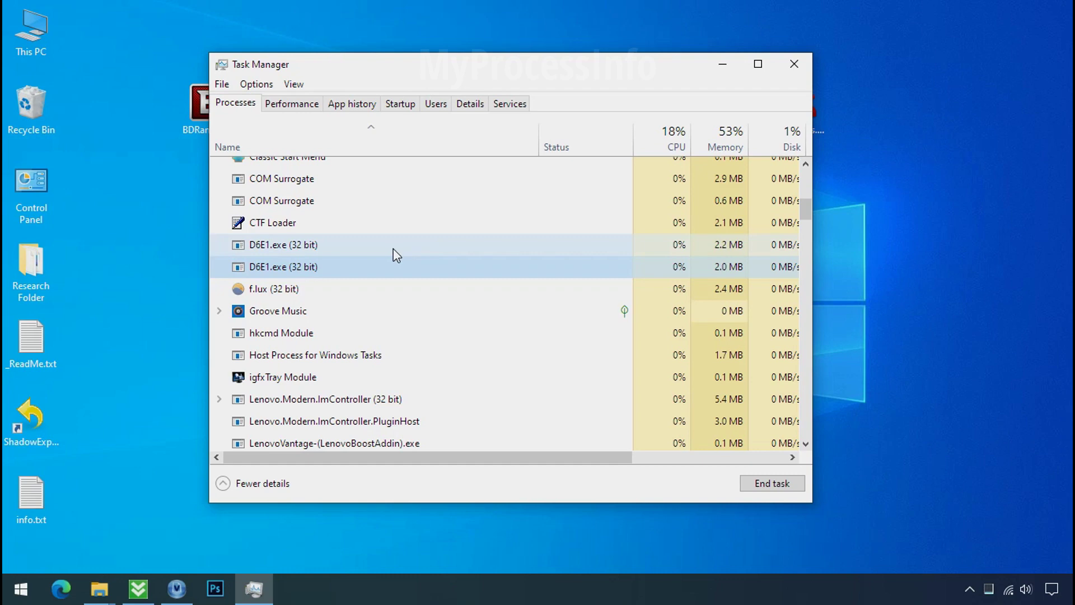
pyautogui.click(322, 247)
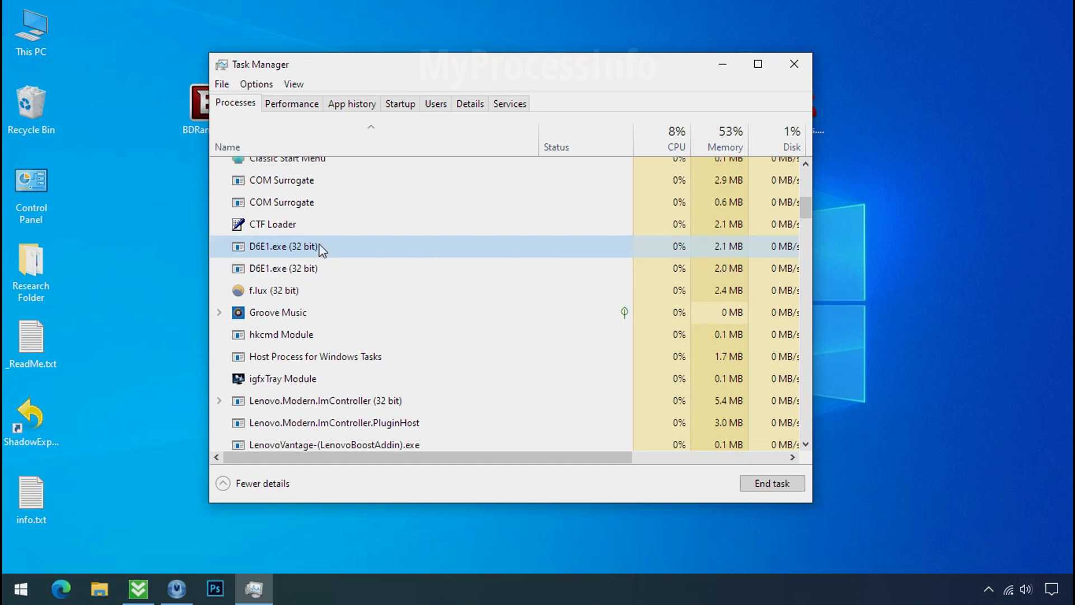
# - Check the file location of each D6E1.exe process
pyautogui.rightClick(322, 248)
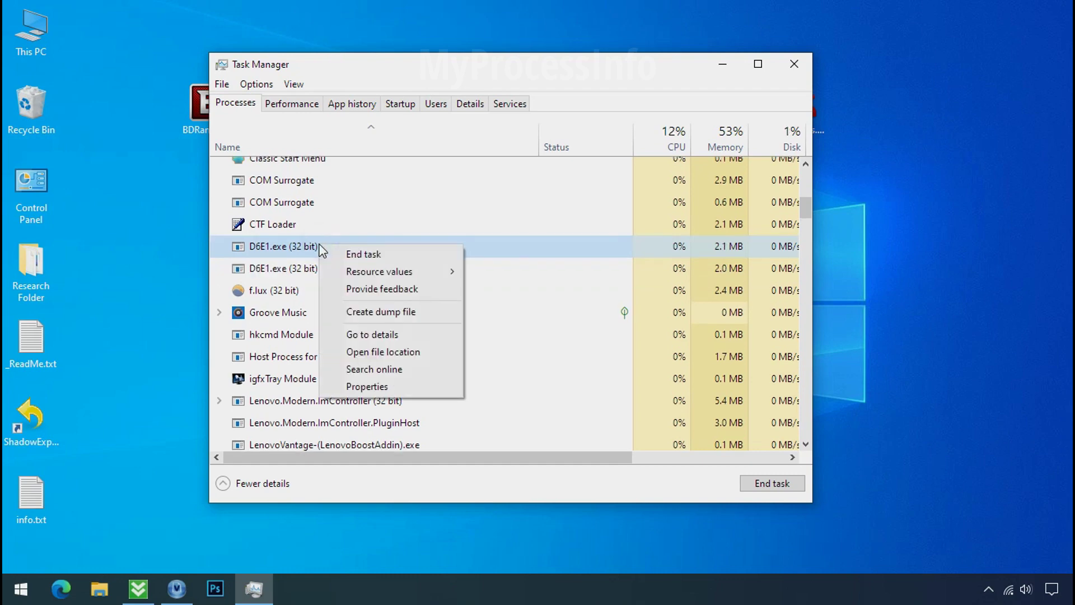
pyautogui.click(362, 353)
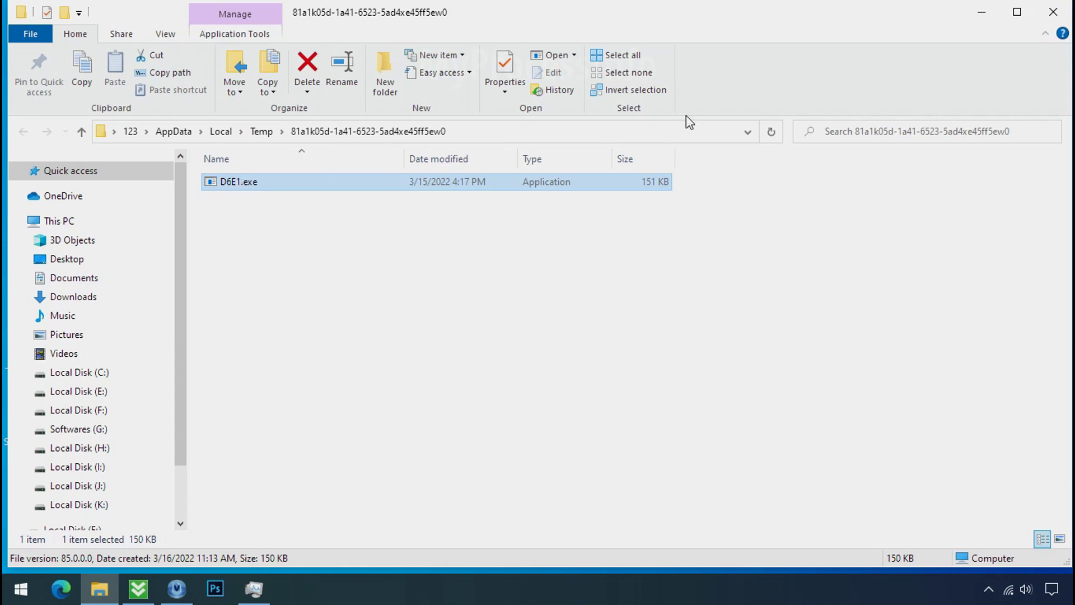
pyautogui.click(982, 12)
pyautogui.rightClick(347, 290)
pyautogui.click(396, 398)
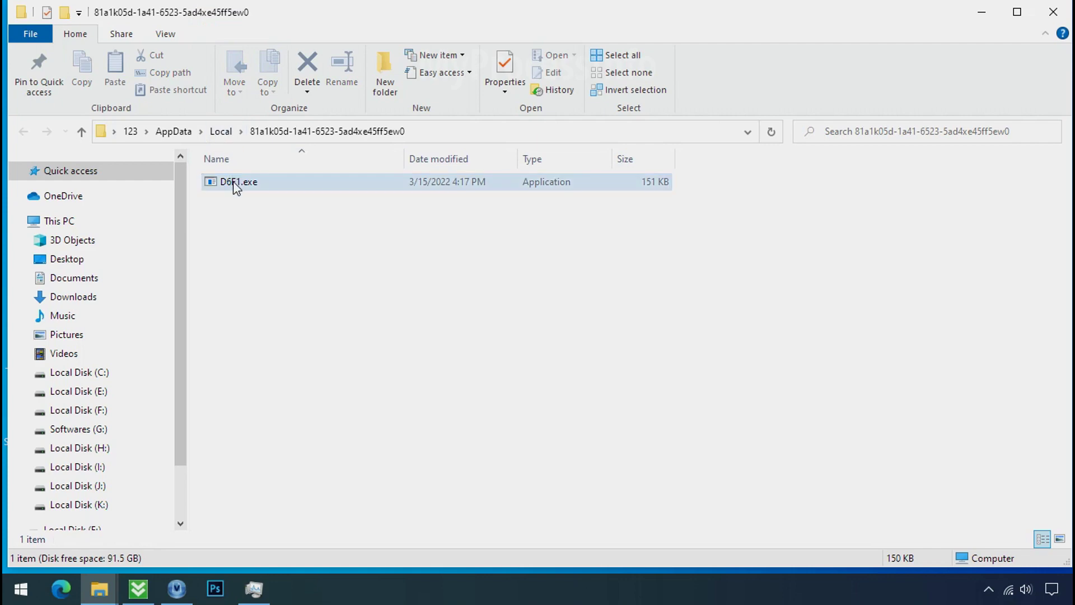
pyautogui.click(983, 13)
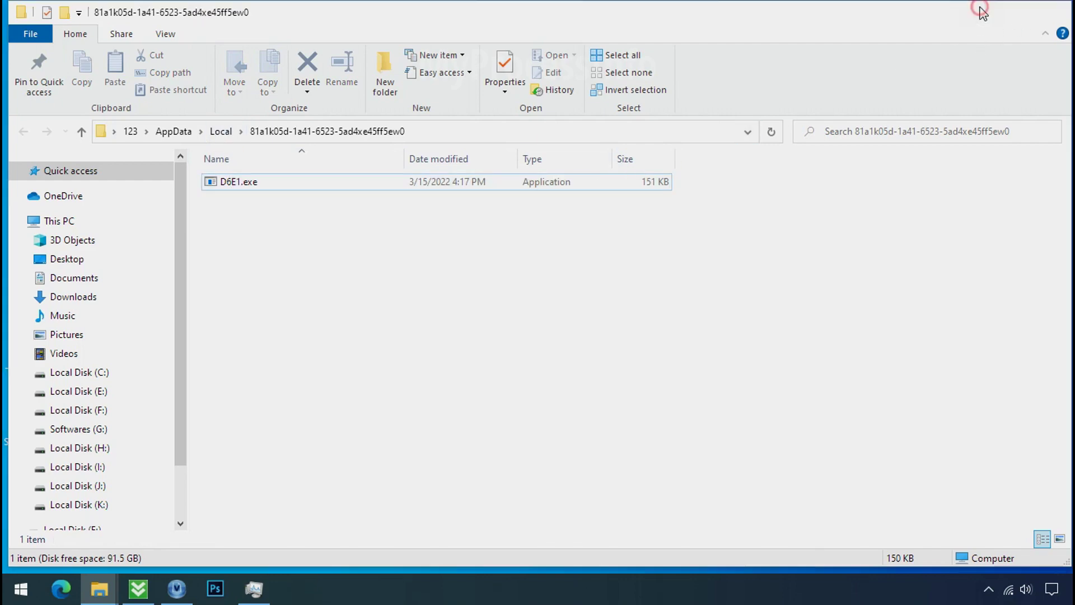
# - End both D6E1.exe processes
pyautogui.click(316, 271)
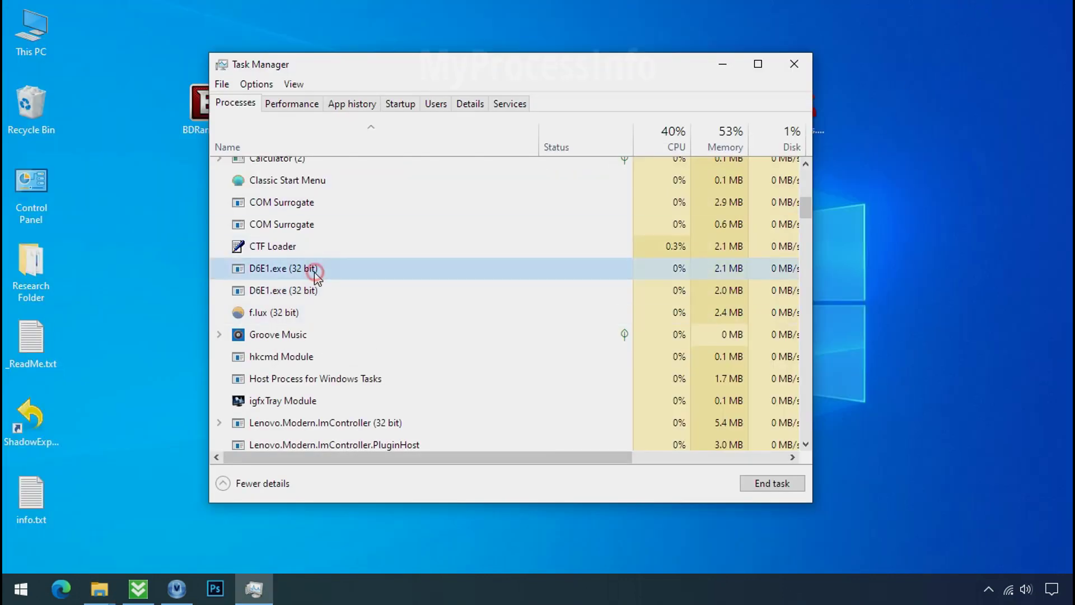
pyautogui.rightClick(314, 271)
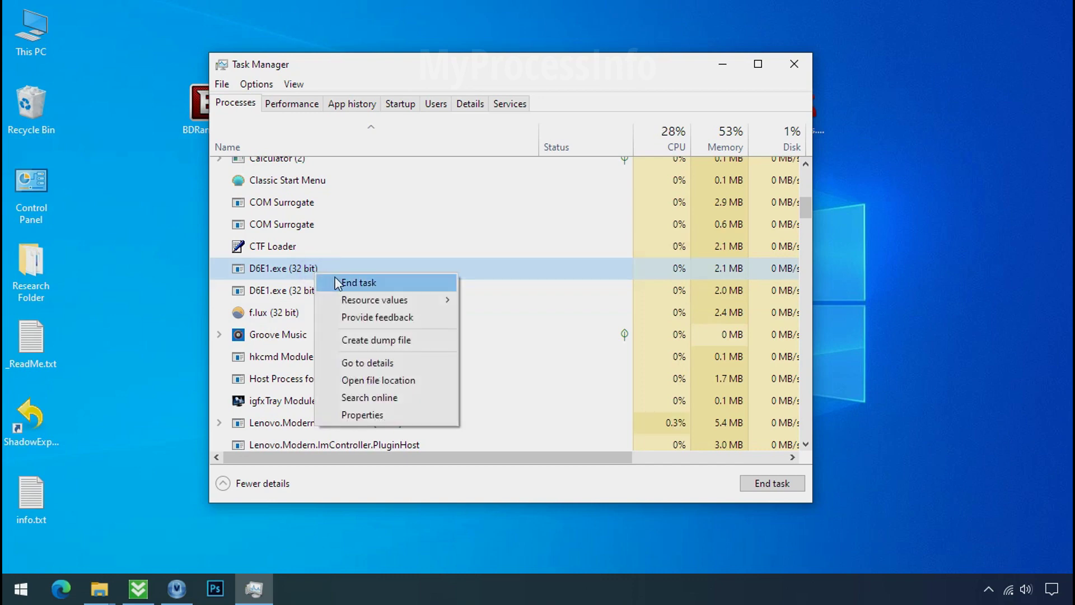
pyautogui.click(338, 282)
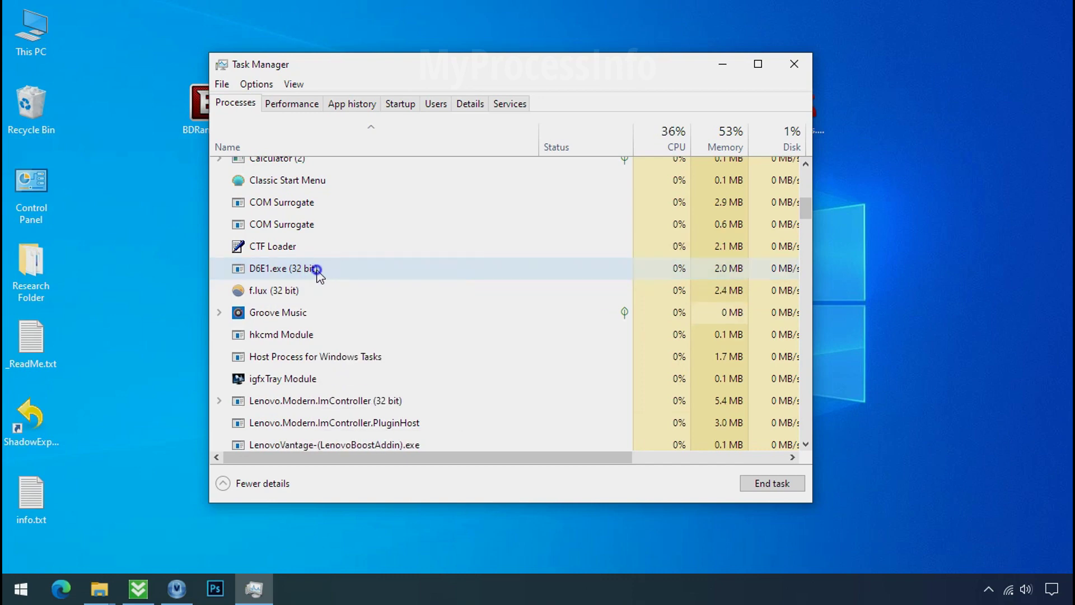
pyautogui.rightClick(317, 271)
pyautogui.click(337, 281)
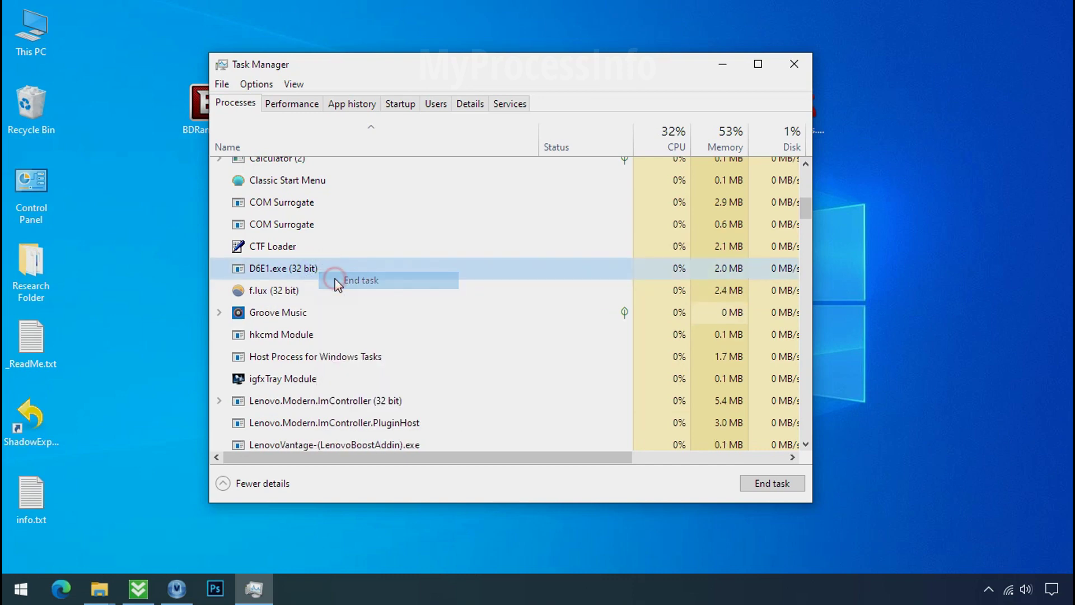
# - Disable the D6E1.exe startup entry and close Task Manager
pyautogui.click(409, 108)
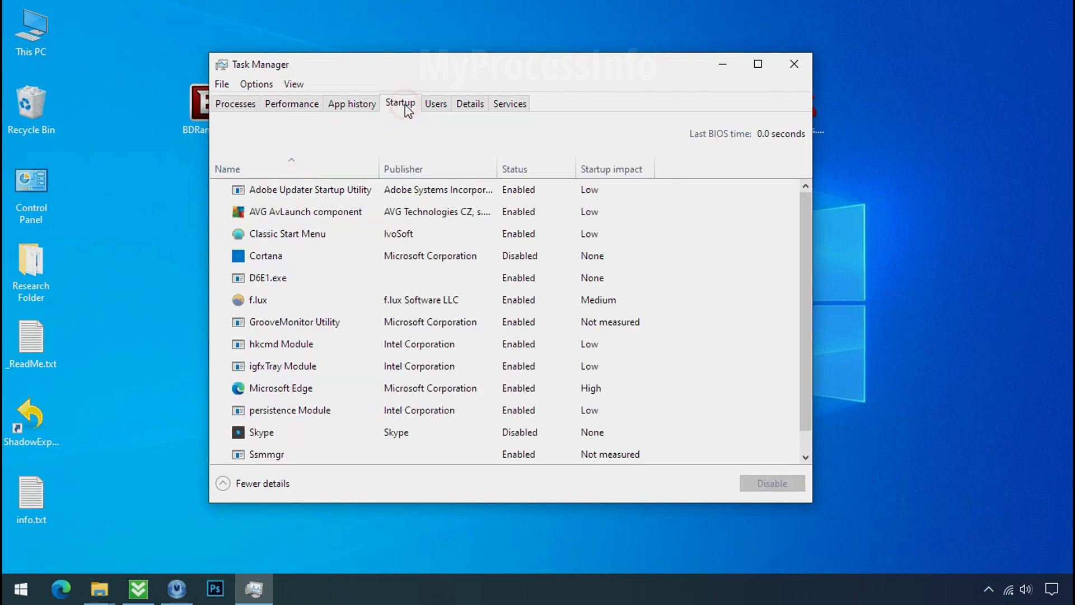
pyautogui.click(365, 276)
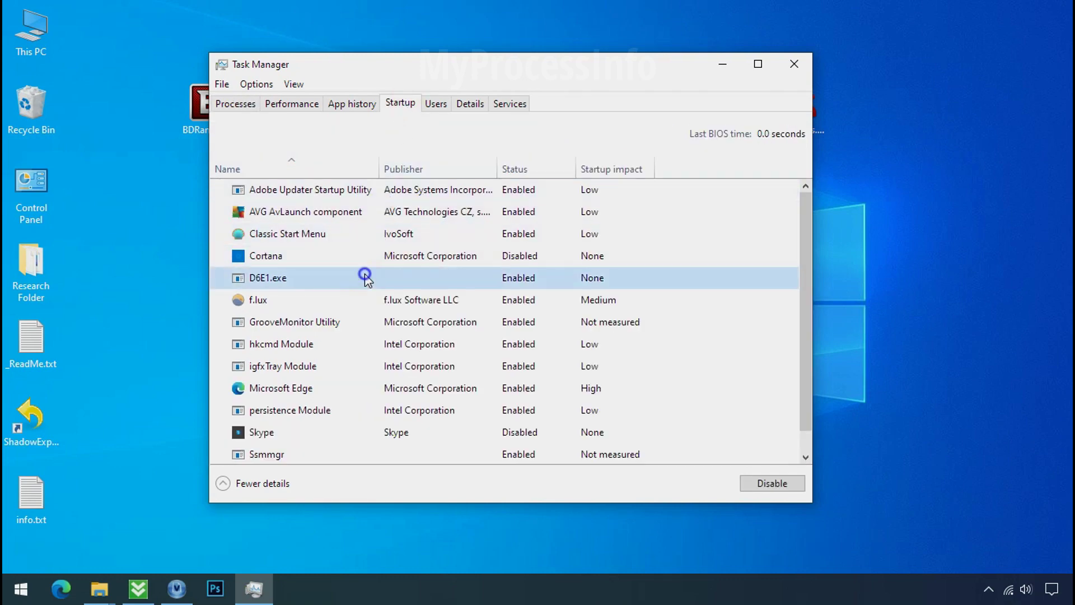
pyautogui.rightClick(367, 275)
pyautogui.click(386, 283)
pyautogui.click(794, 63)
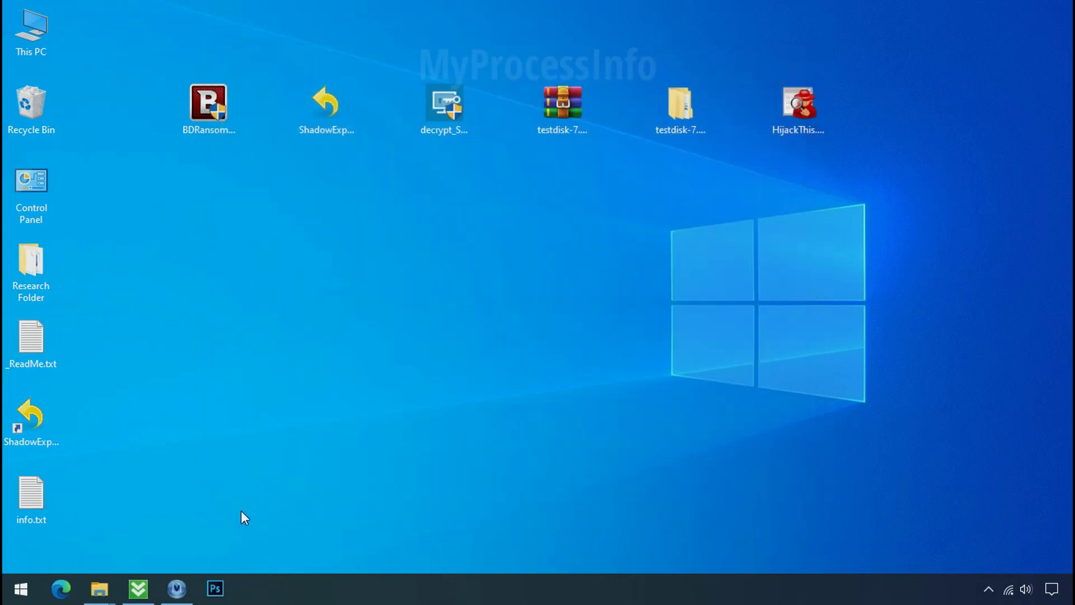
# - Reopen the D6E1.exe folder and retry deleting the file, which is again denied
pyautogui.moveTo(100, 592)
pyautogui.click(119, 546)
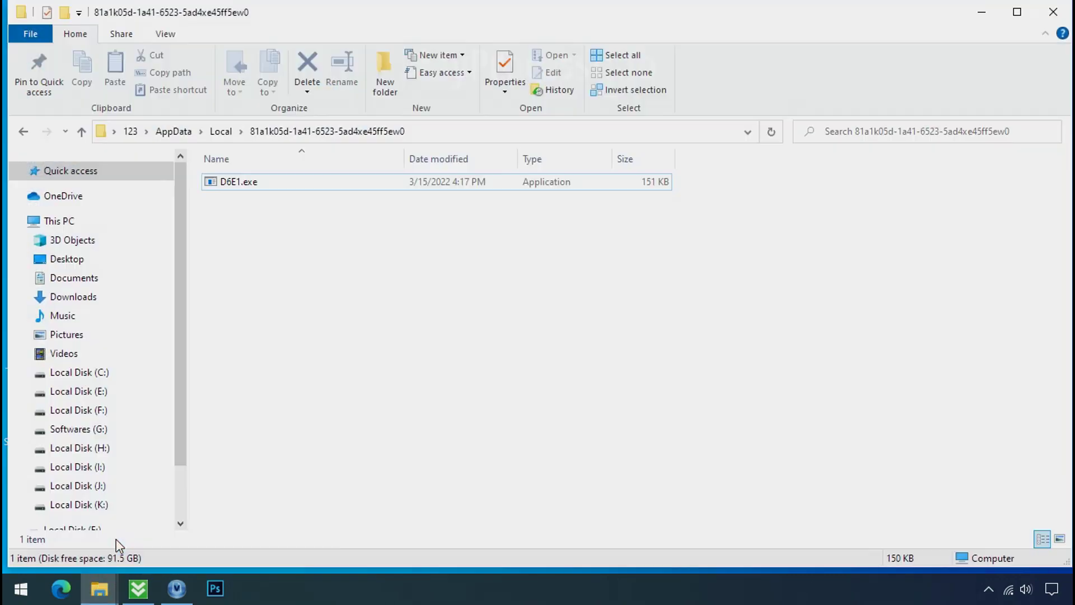
pyautogui.click(277, 193)
pyautogui.rightClick(304, 193)
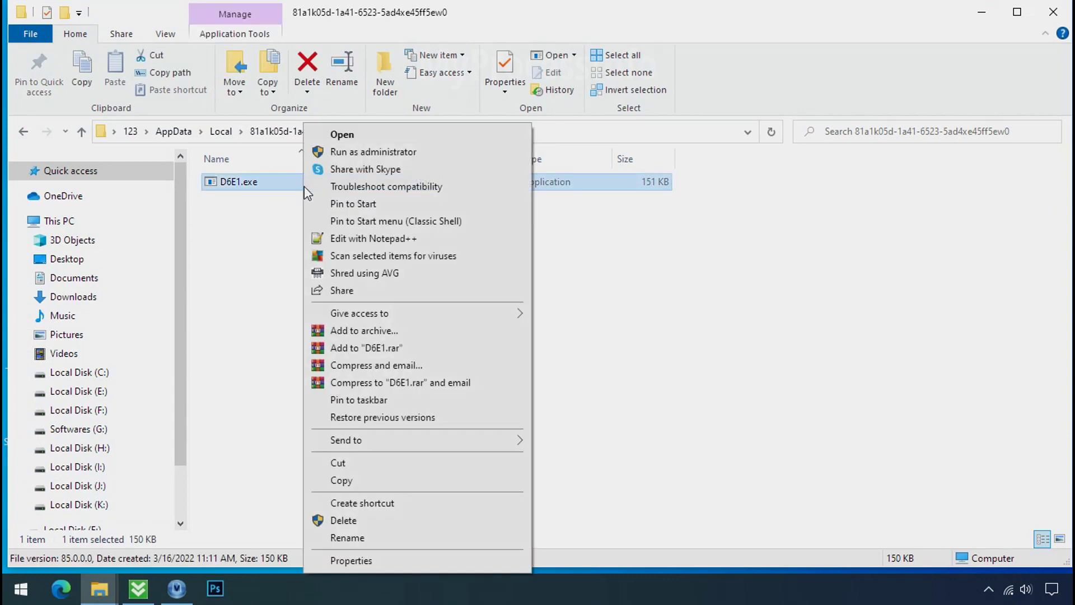
pyautogui.click(344, 520)
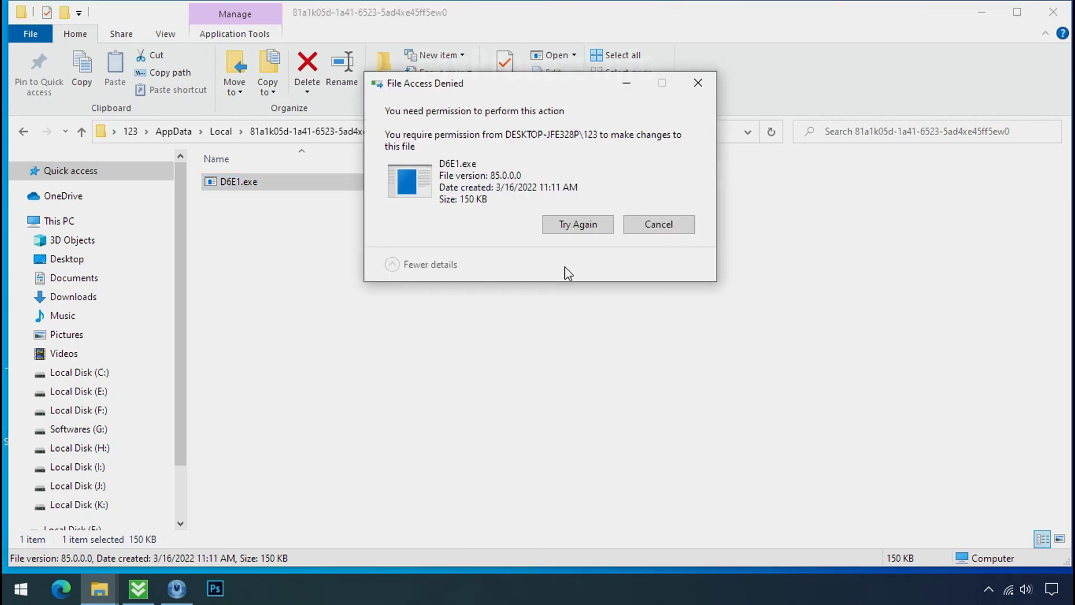
pyautogui.click(579, 228)
pyautogui.click(579, 228)
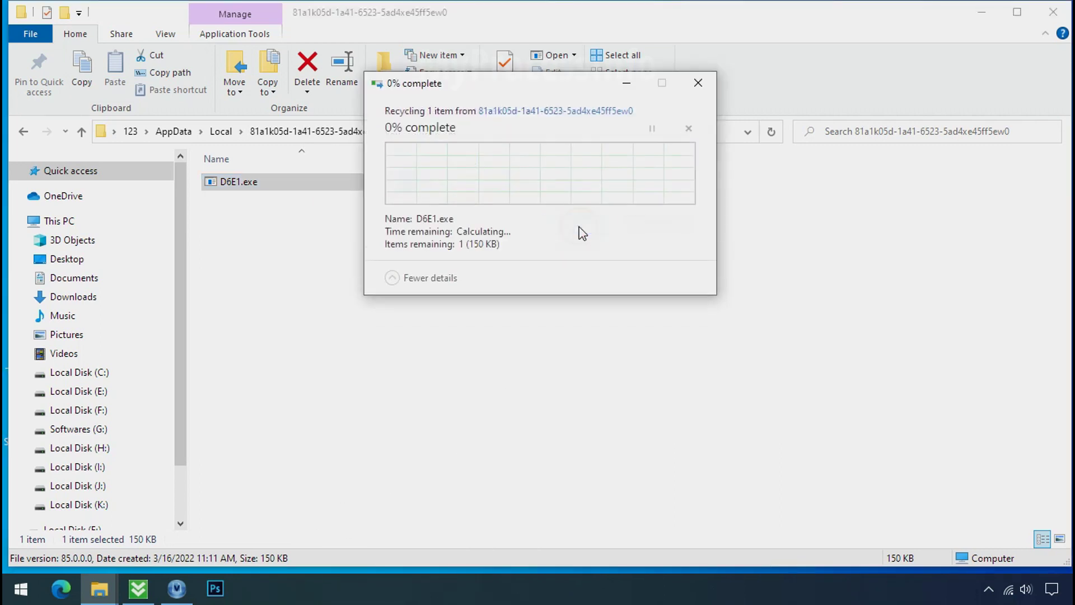
pyautogui.click(696, 85)
pyautogui.rightClick(414, 189)
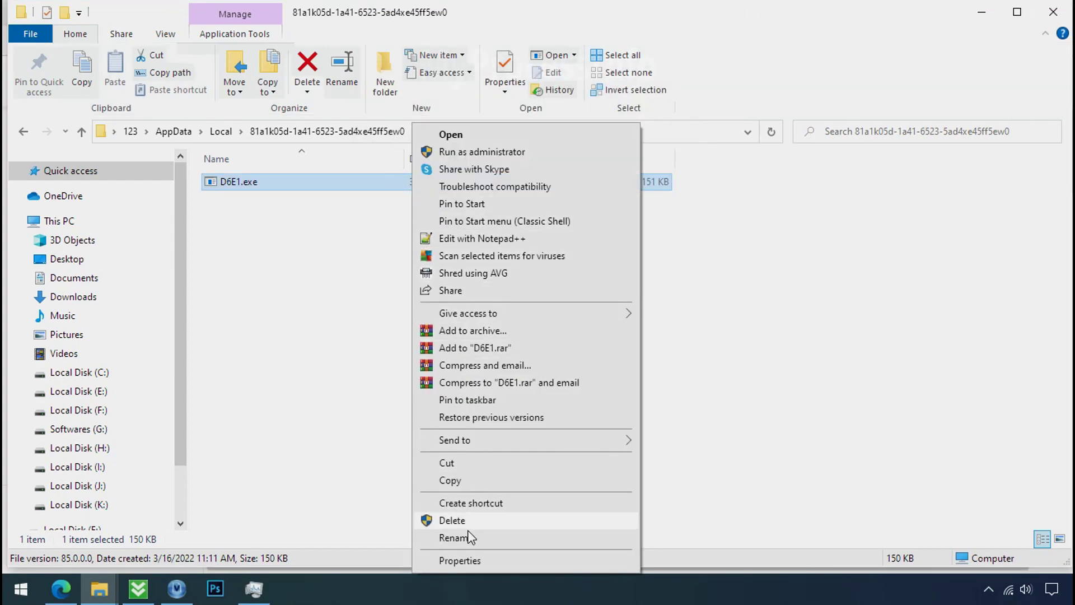
# - In D6E1.exe's advanced security settings, disable inheritance, converting inherited permissions to explicit ones
pyautogui.click(461, 562)
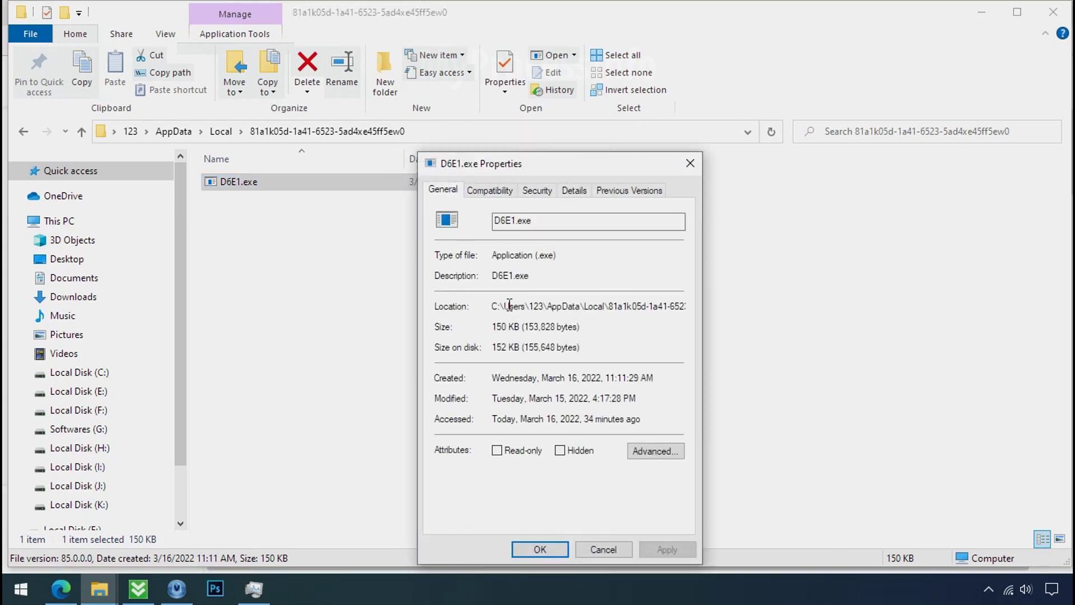
pyautogui.click(536, 190)
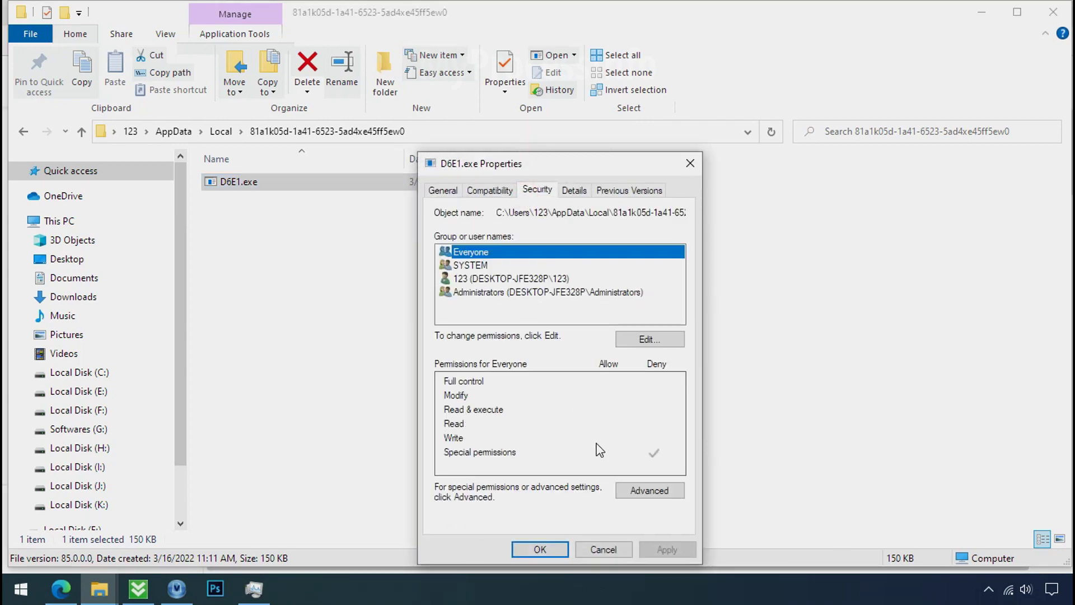
pyautogui.click(643, 502)
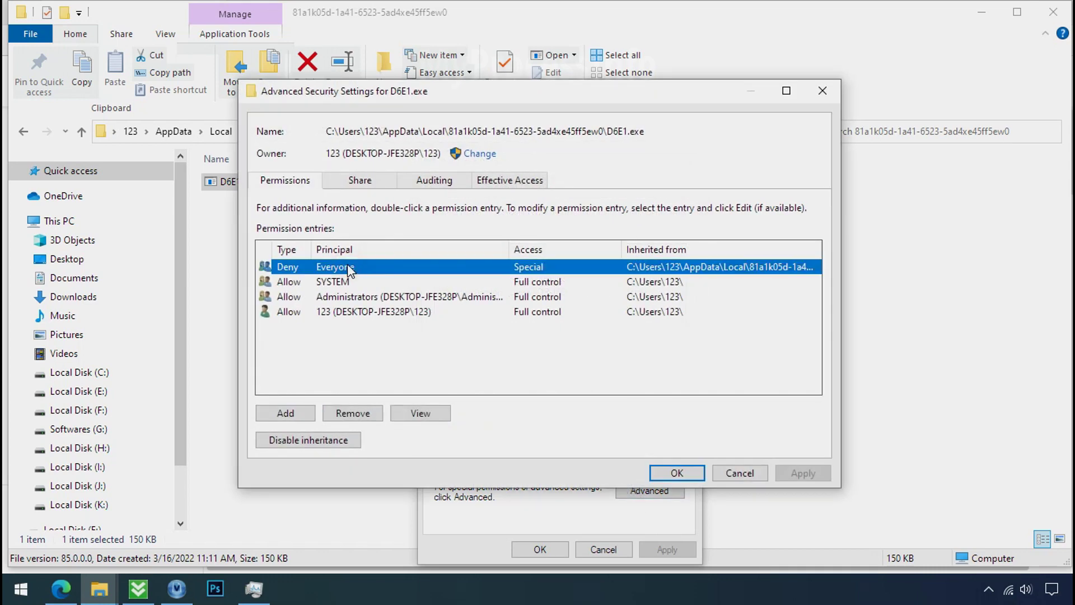
pyautogui.click(309, 441)
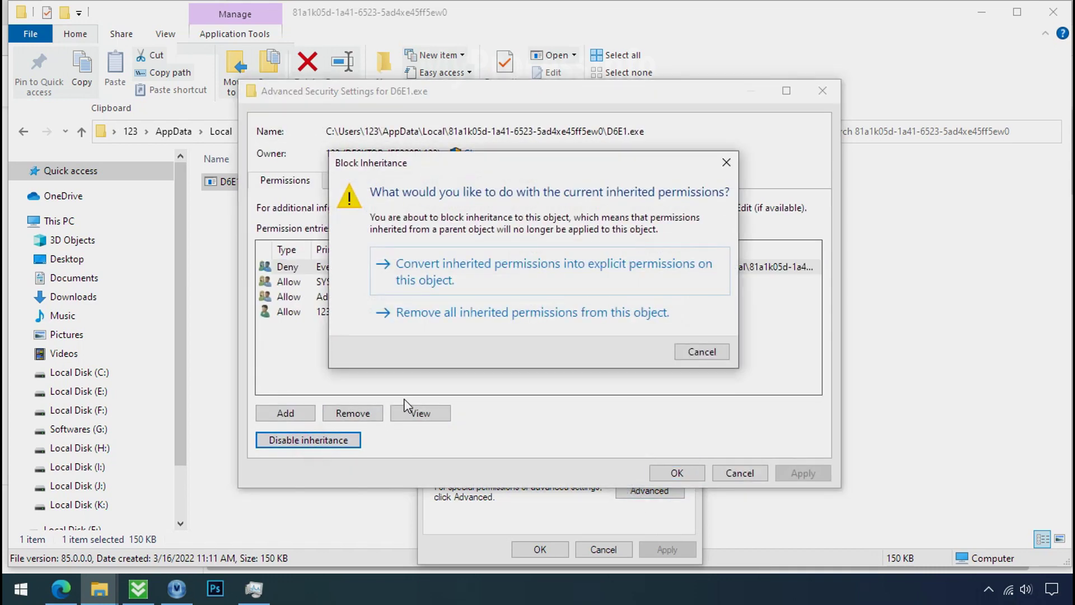
pyautogui.click(485, 281)
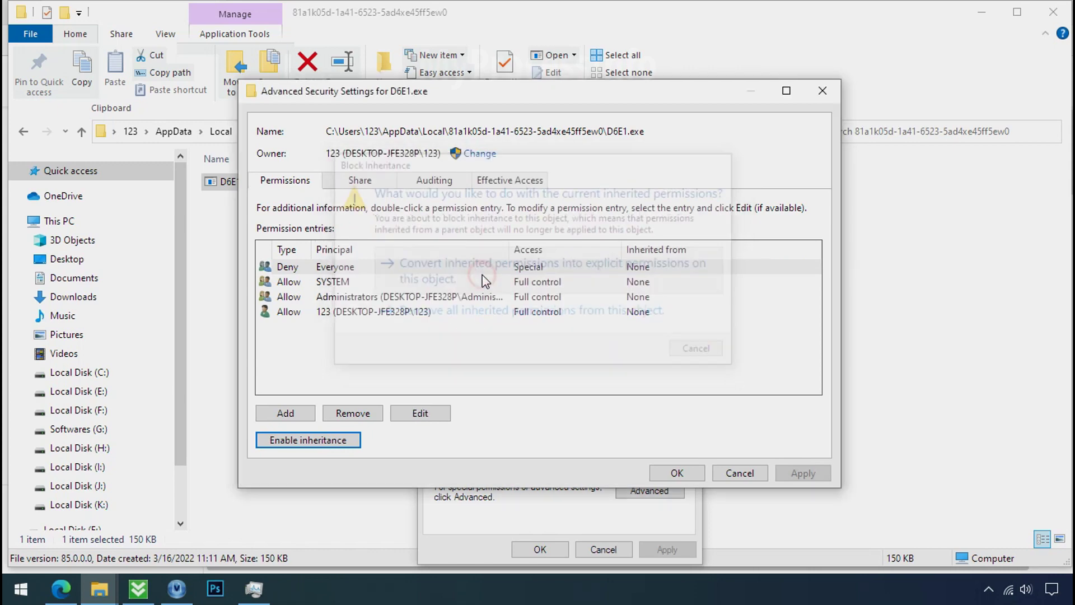
# - Remove the Deny Everyone entry, apply the changes, and delete D6E1.exe
pyautogui.click(465, 263)
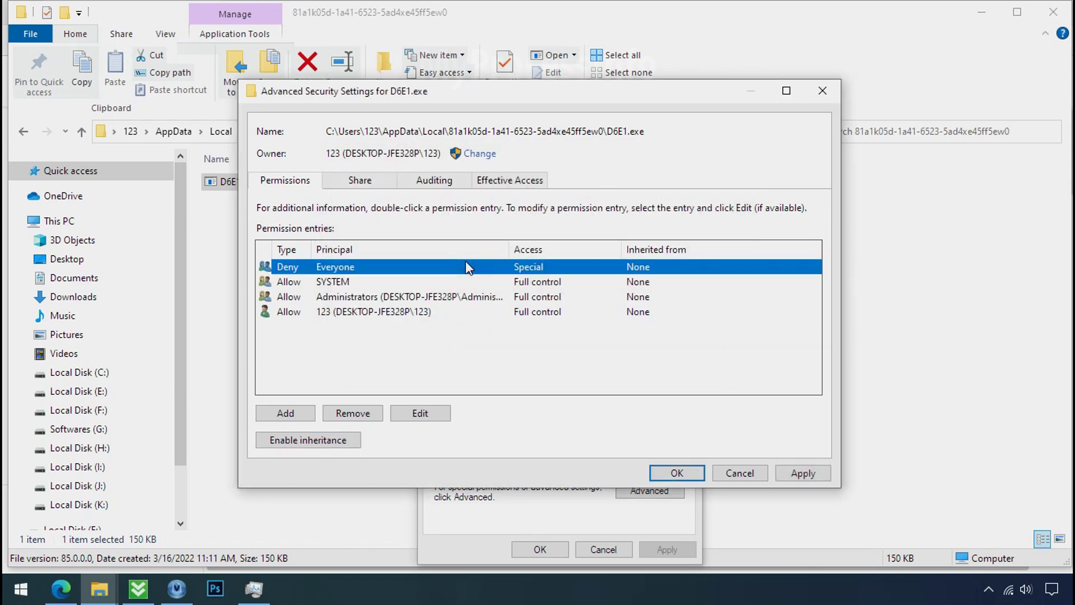
pyautogui.click(353, 415)
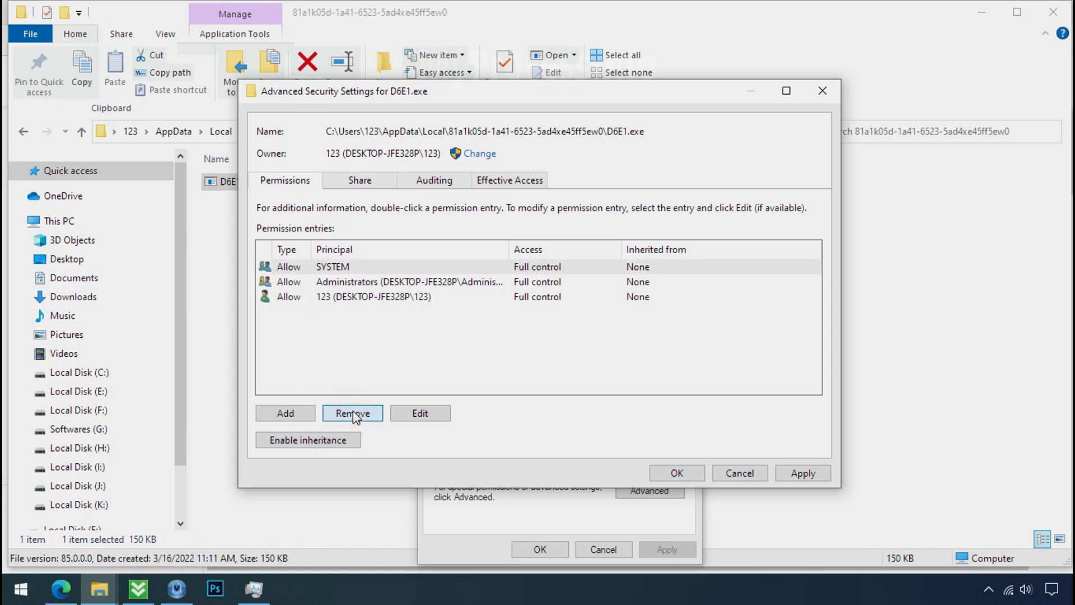
pyautogui.click(801, 473)
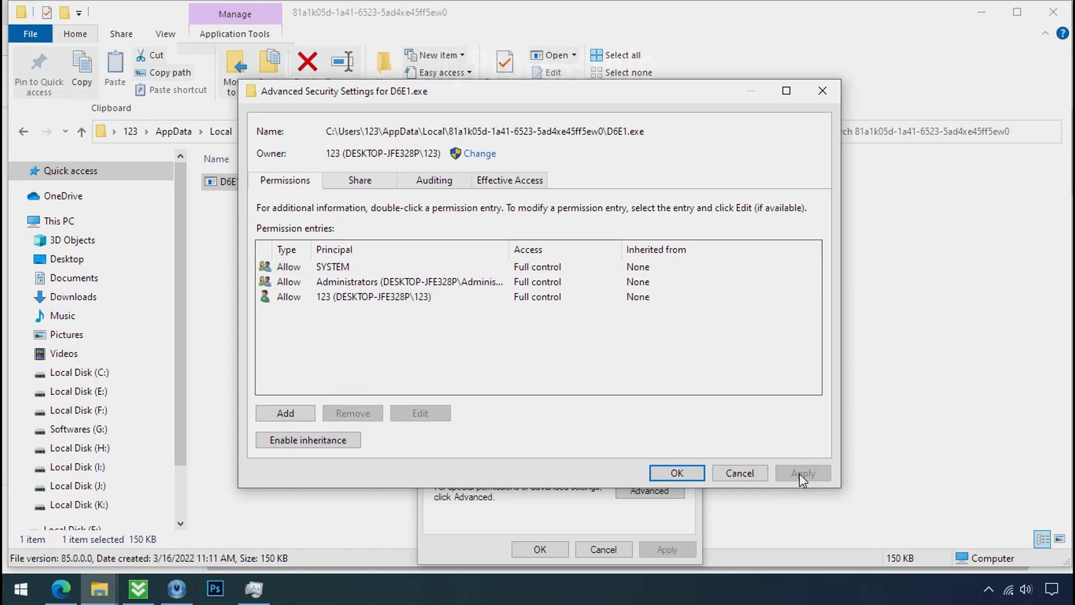
pyautogui.click(691, 475)
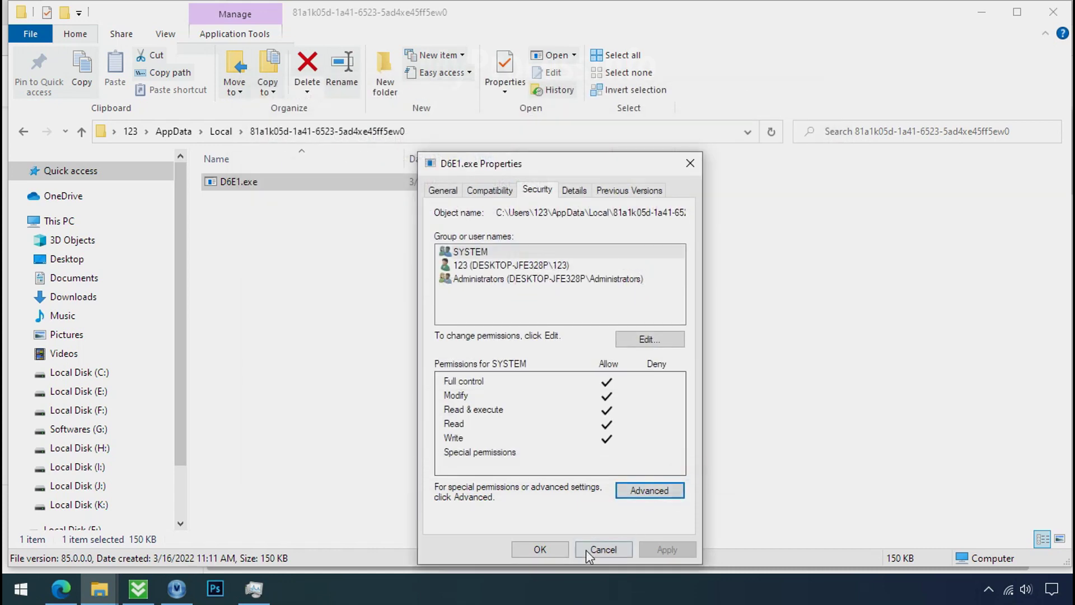
pyautogui.click(547, 549)
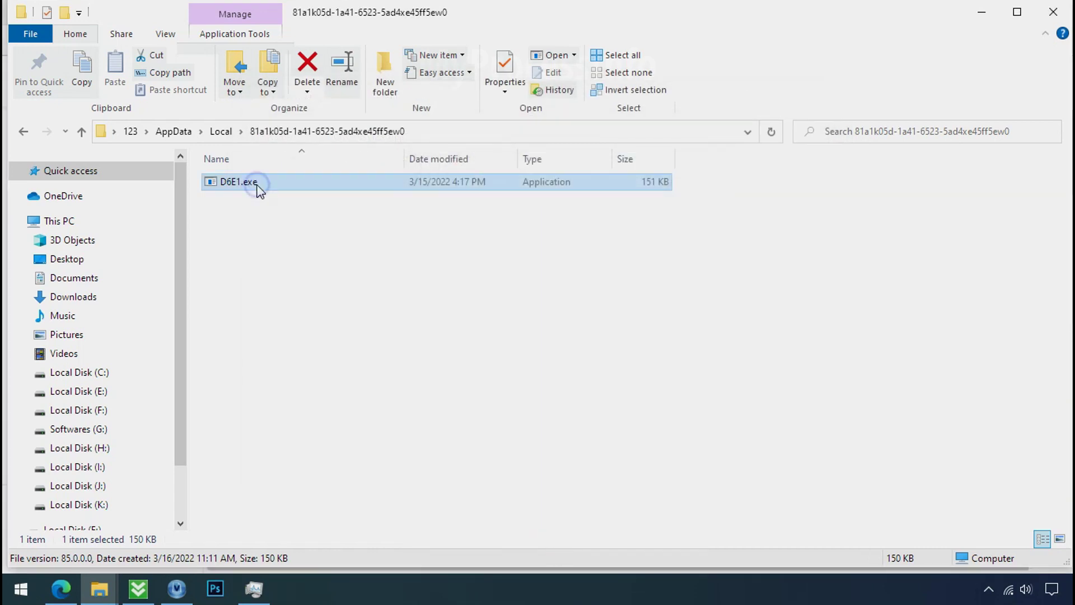
pyautogui.rightClick(260, 189)
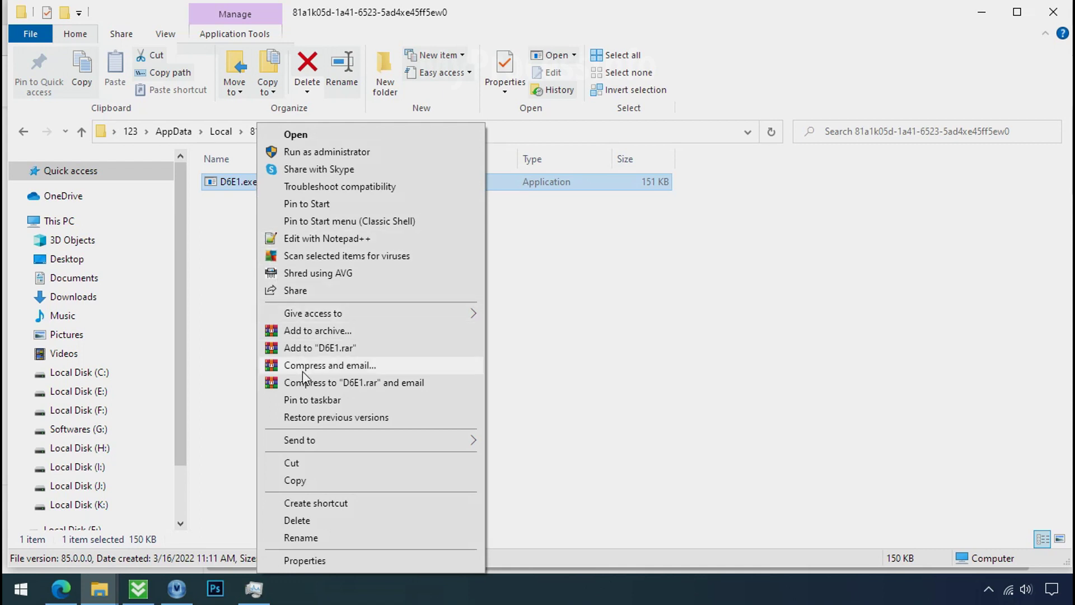
pyautogui.click(328, 526)
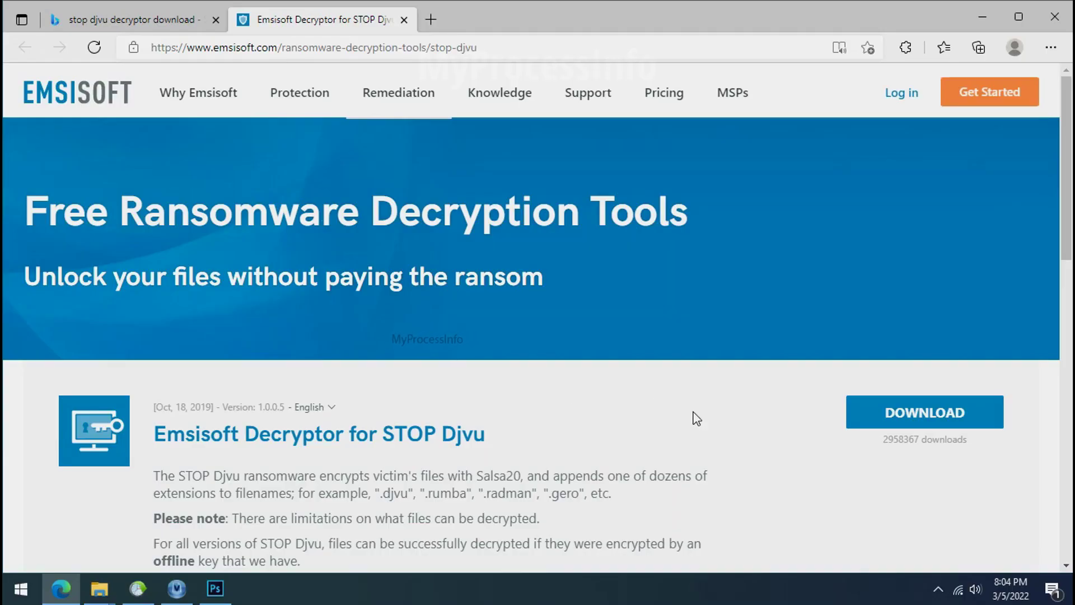
# - Get decrypt_STOPDjvu.exe from the Emsisoft page, then close Edge
pyautogui.scroll(-1, 697, 419)
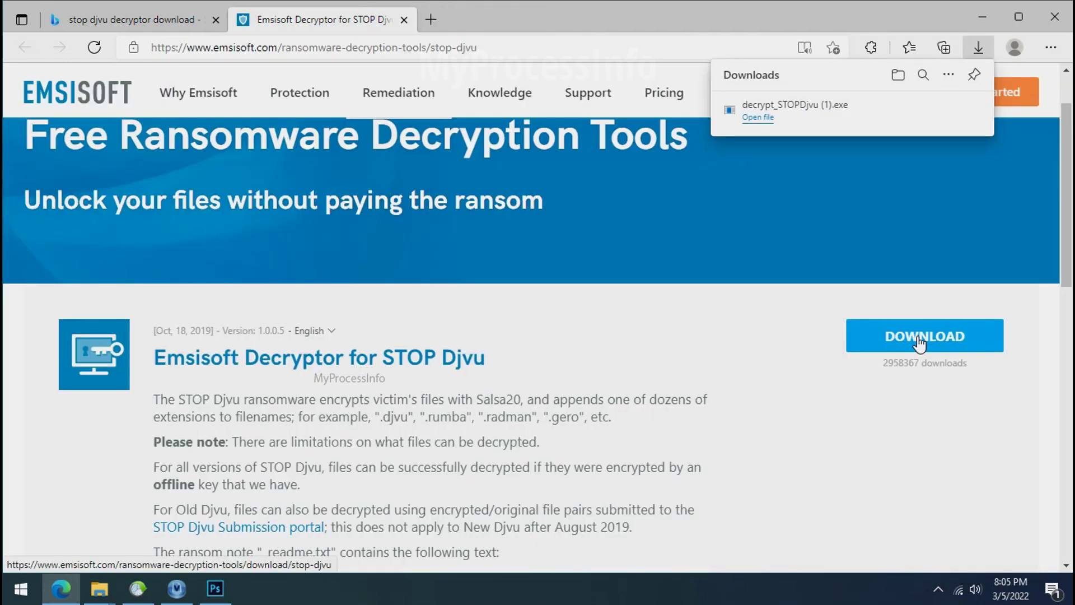
pyautogui.click(1049, 24)
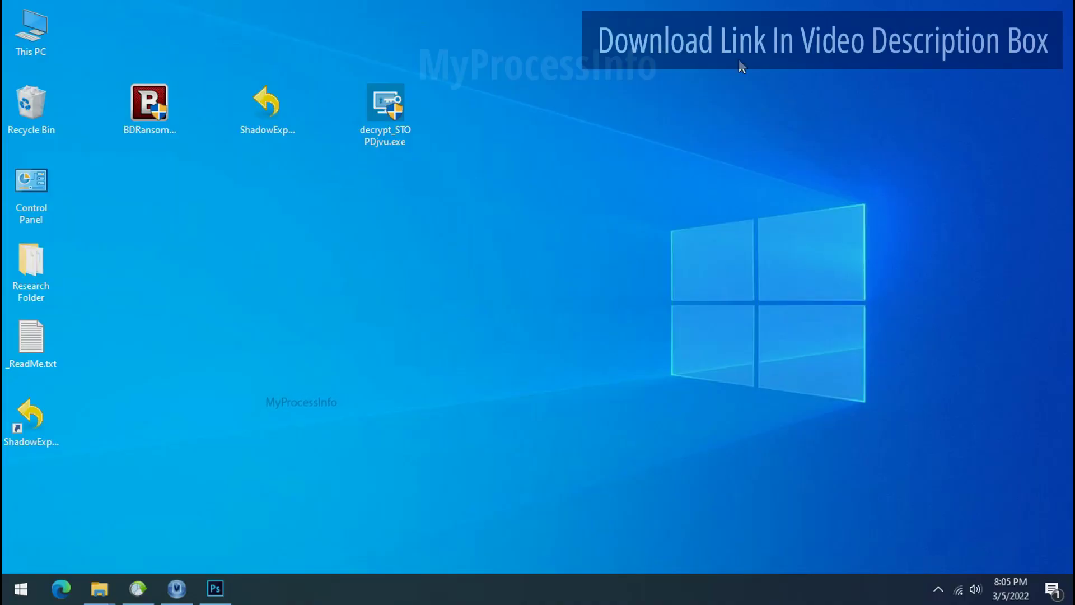
# - Run decrypt_STOPDjvu.exe and accept the license terms and disclaimer
pyautogui.doubleClick(395, 111)
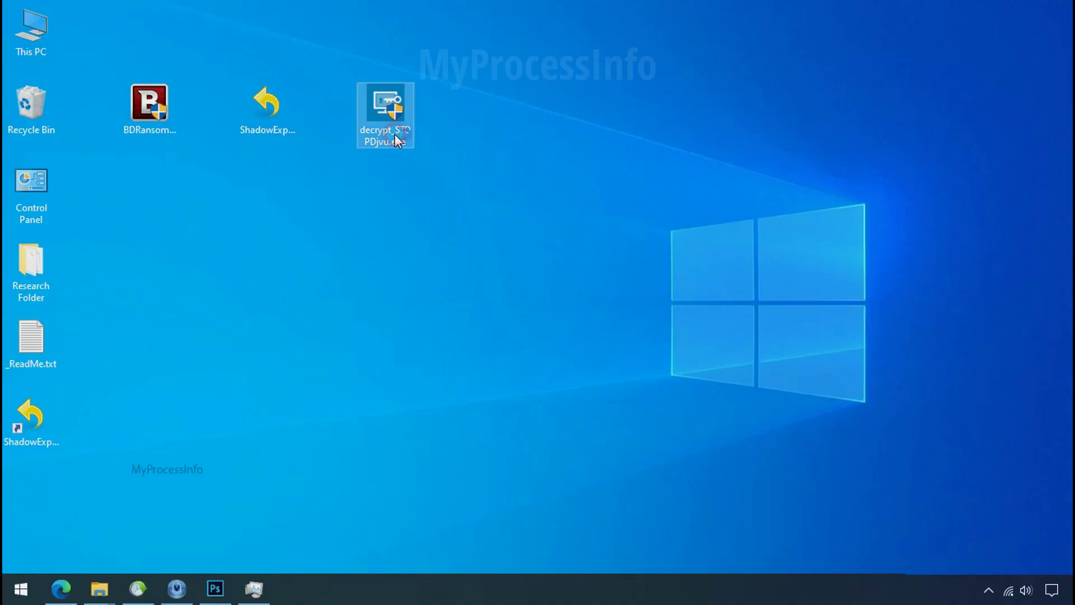
pyautogui.doubleClick(395, 133)
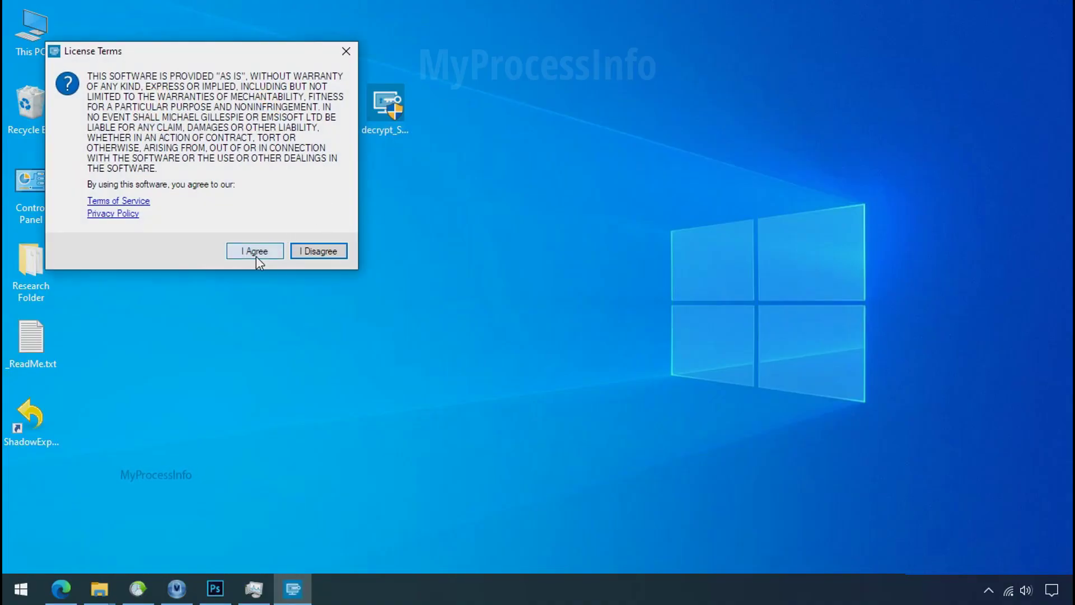
pyautogui.click(257, 252)
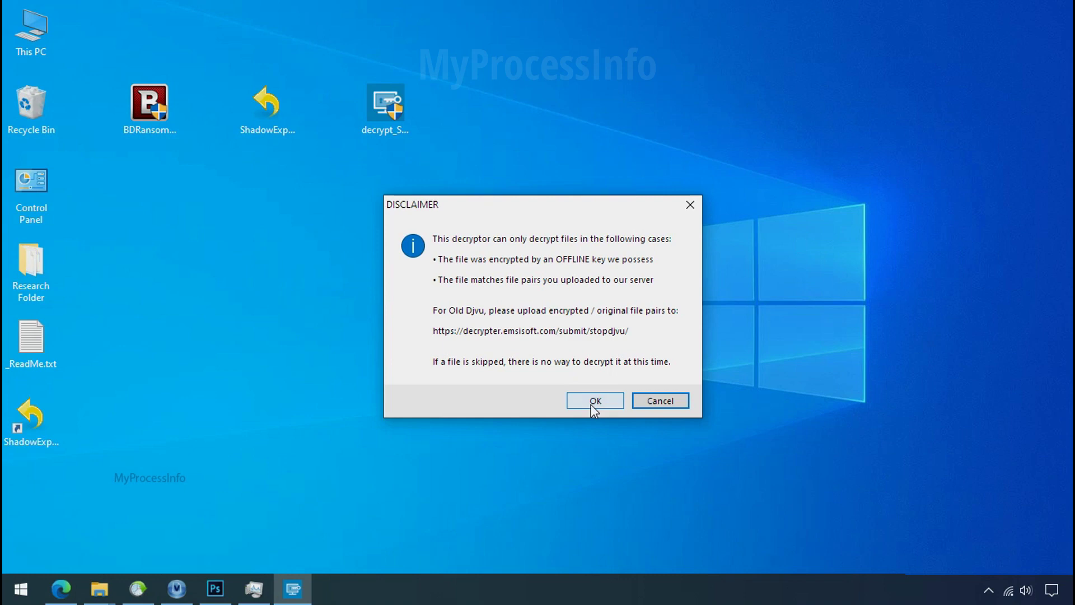
pyautogui.click(594, 401)
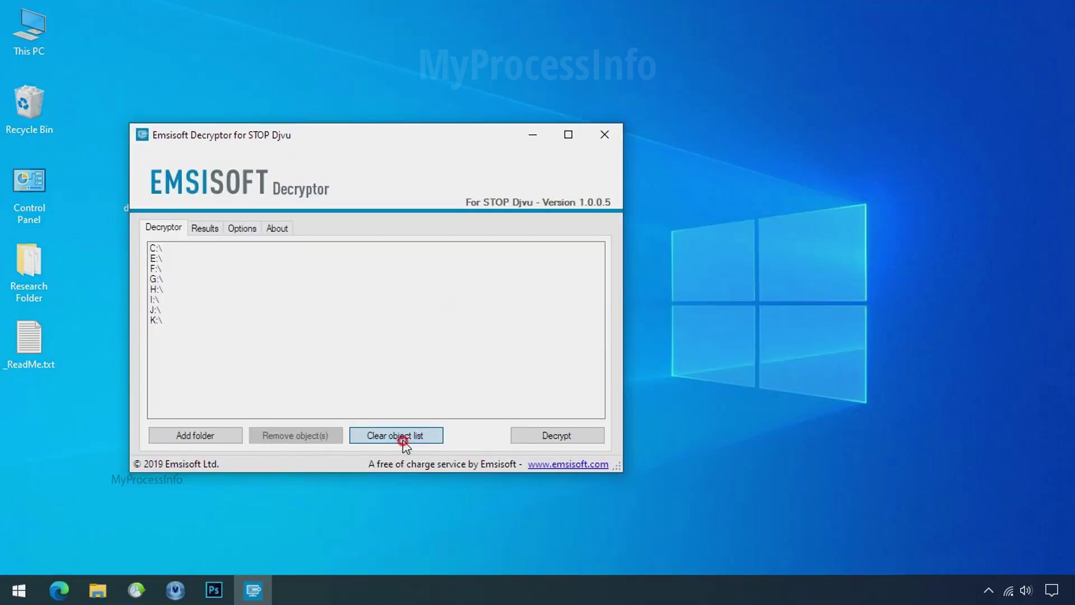
# - Replace the object list with Desktop\Research Folder and start decrypting it
pyautogui.click(403, 437)
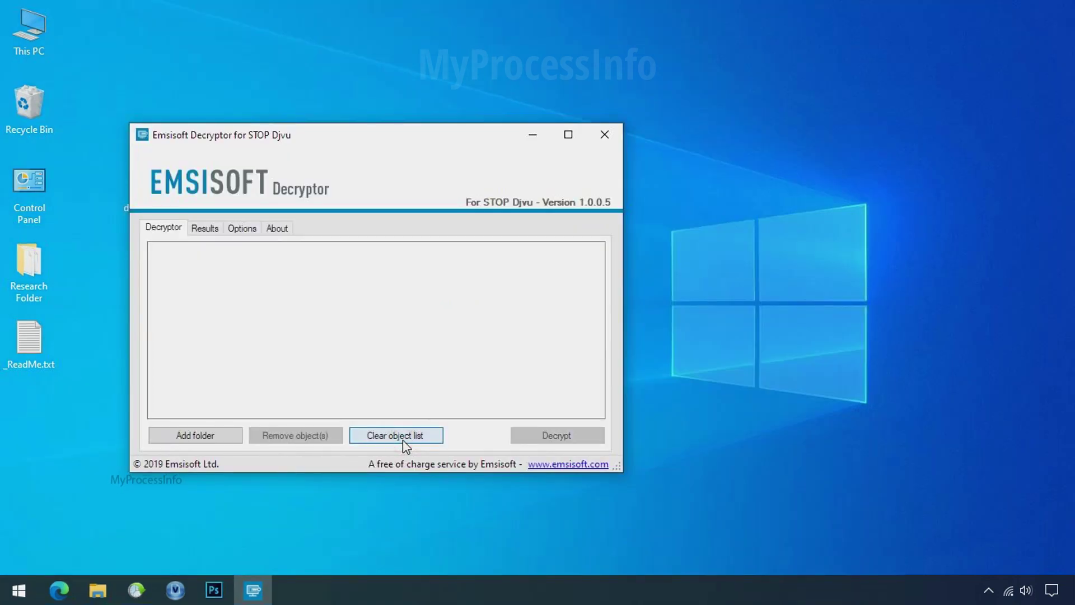
pyautogui.click(195, 436)
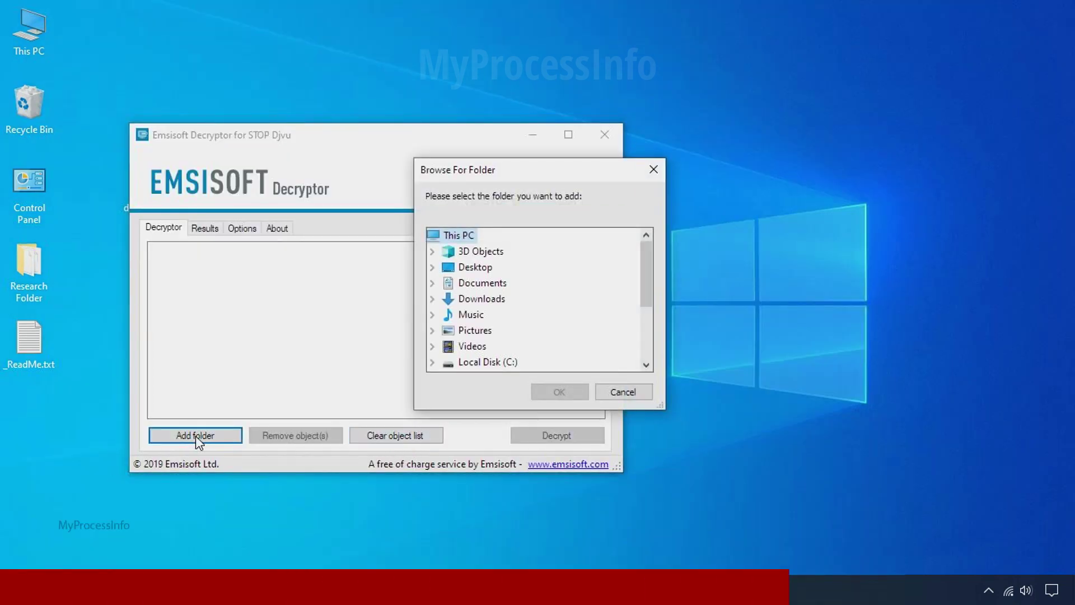
pyautogui.click(483, 267)
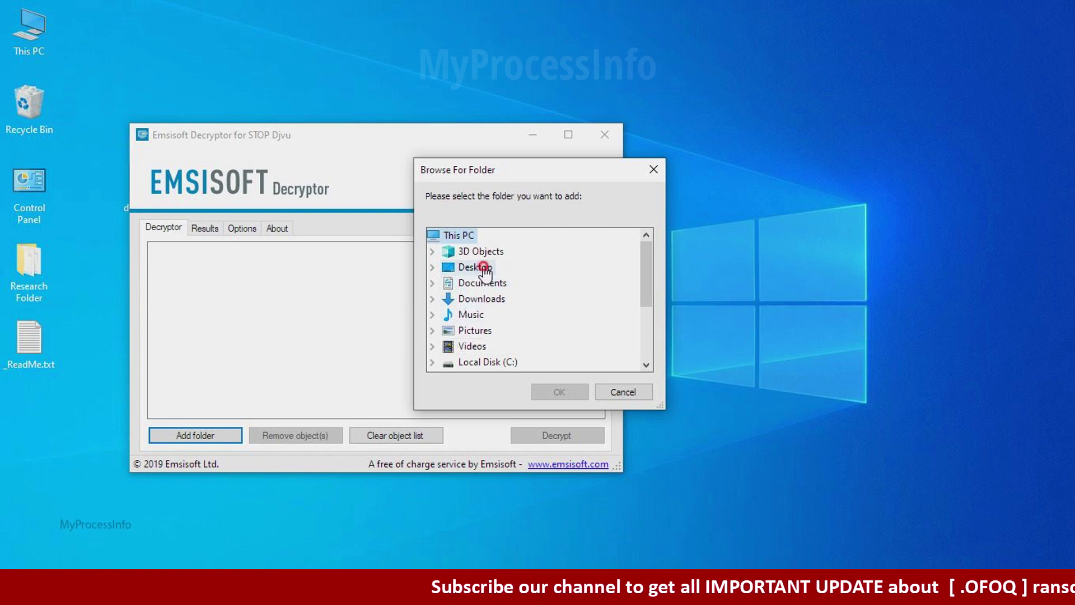
pyautogui.click(506, 283)
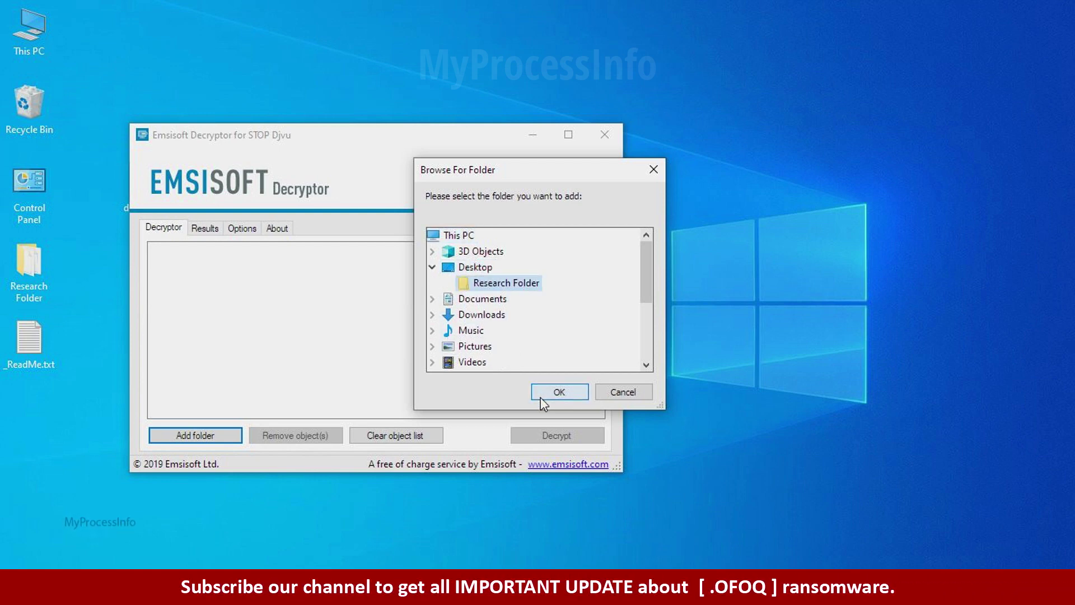
pyautogui.click(559, 392)
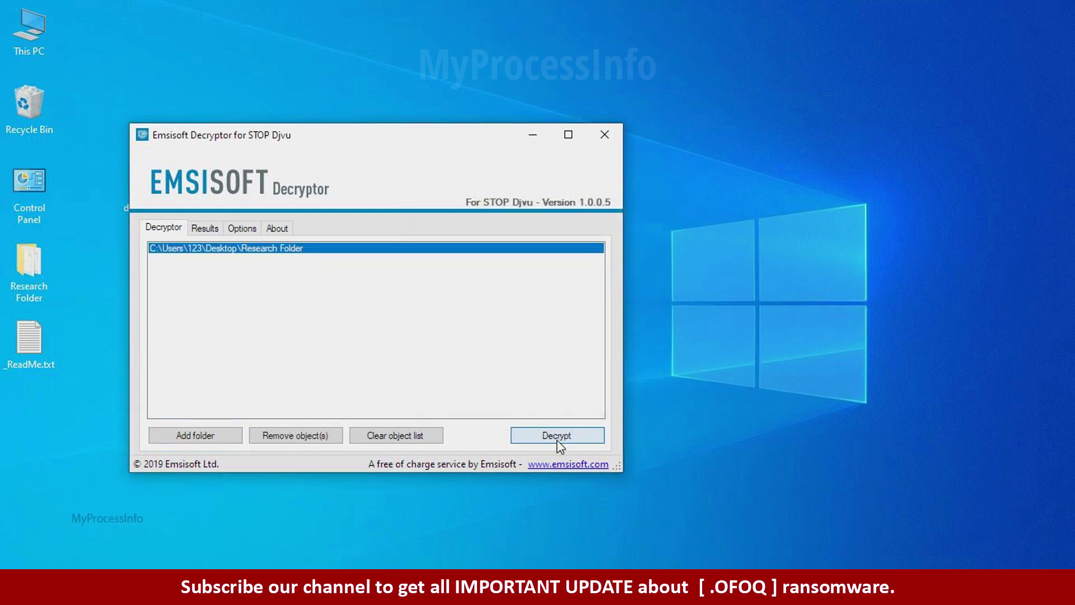
pyautogui.click(557, 436)
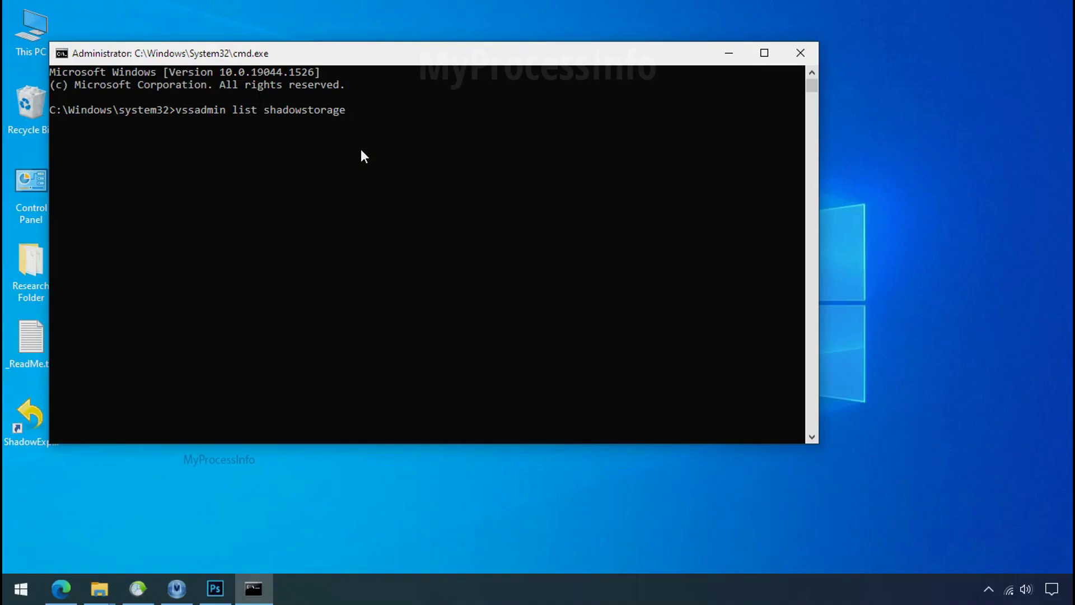
# - Run vssadmin list shadowstorage to show the shadow copy storage on C: (2.99 GB)
pyautogui.press('Return')
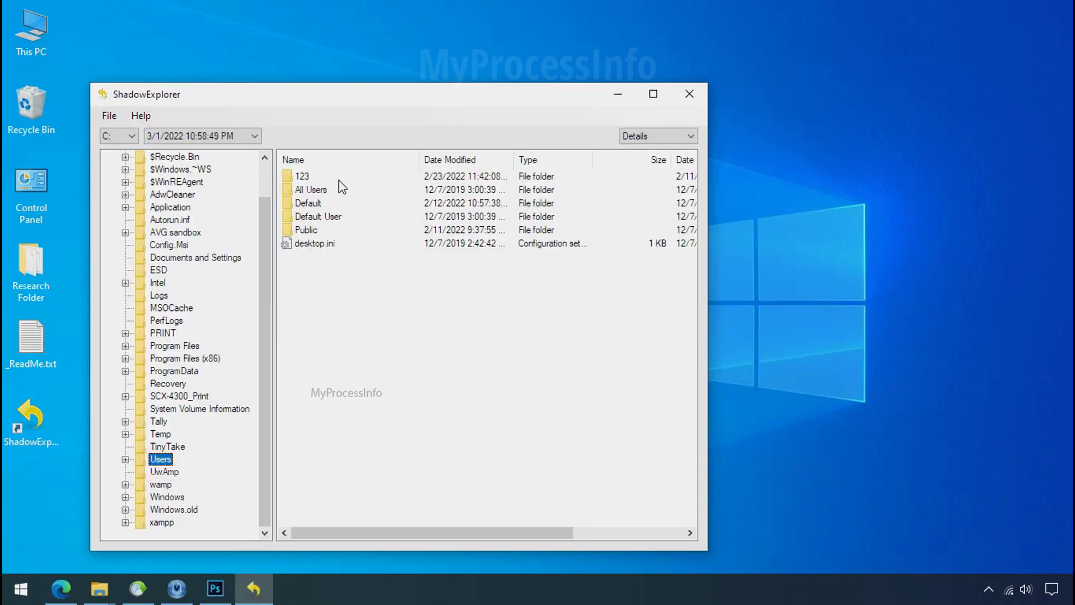
# - Browse to the 123 user's Desktop in the shadow copy and begin exporting Research Folder
pyautogui.doubleClick(306, 175)
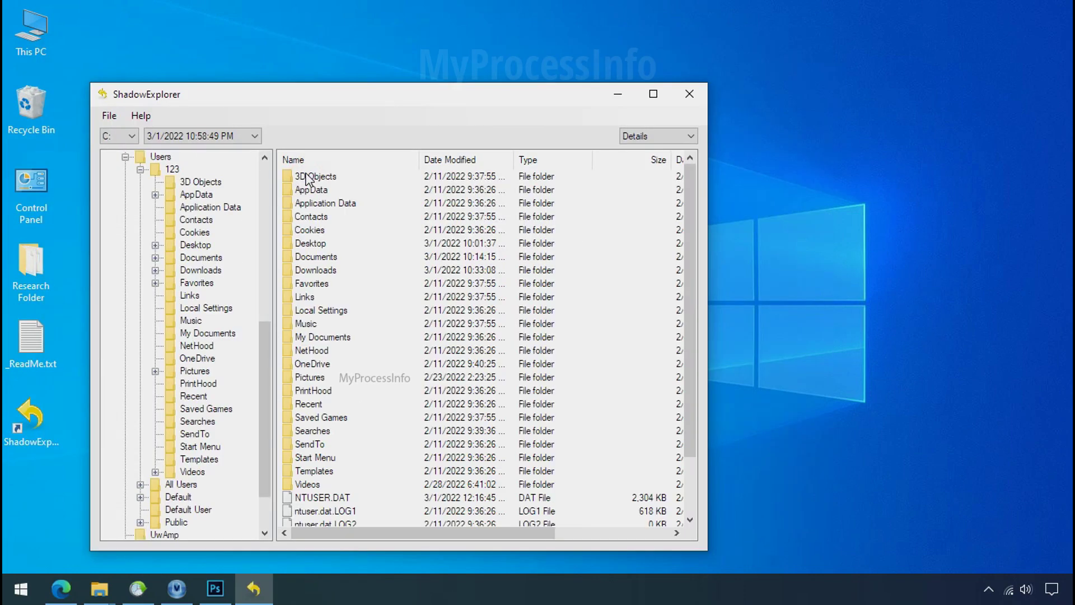
pyautogui.doubleClick(312, 243)
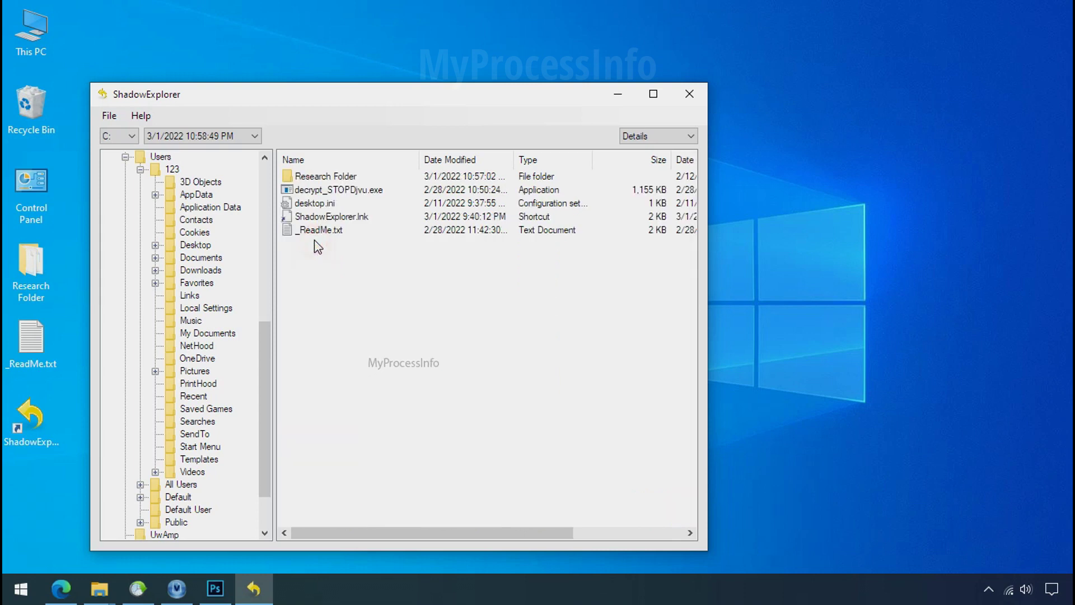
pyautogui.click(337, 177)
pyautogui.rightClick(338, 177)
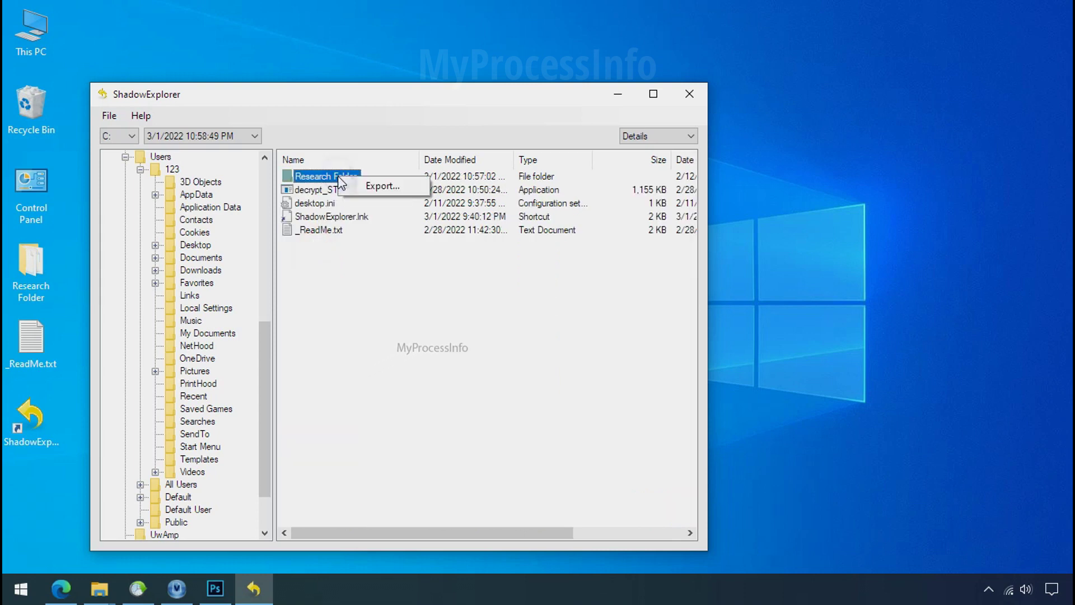
pyautogui.click(354, 188)
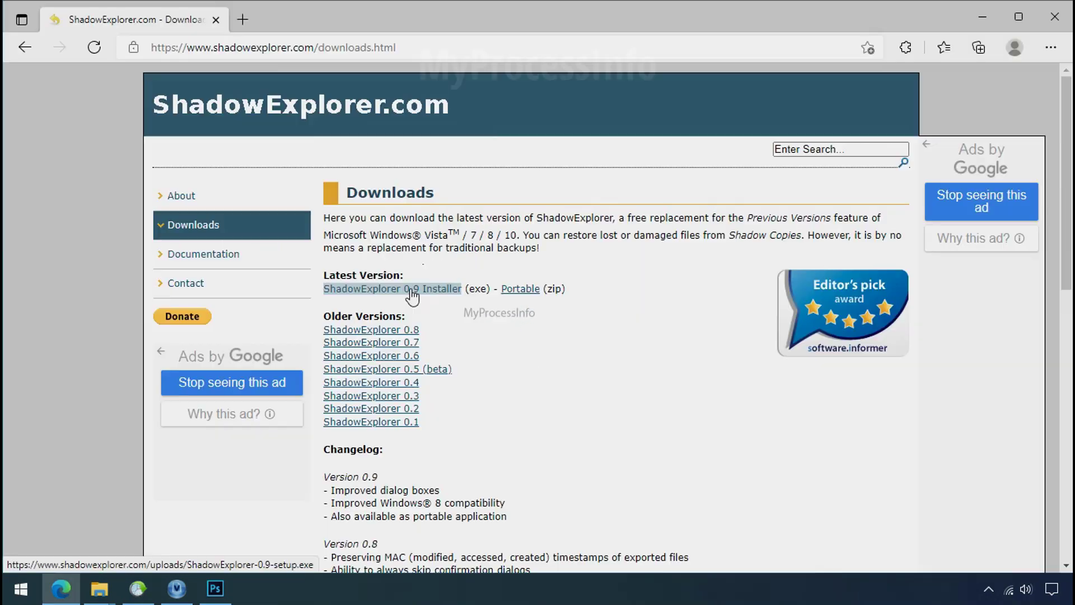
pyautogui.click(412, 290)
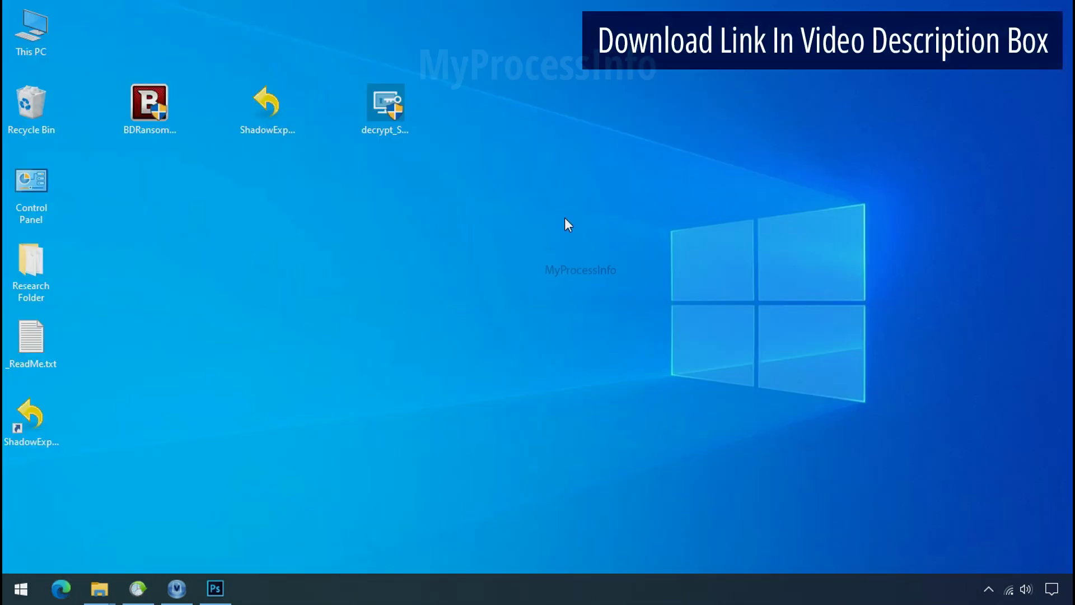
# - Relaunch ShadowExplorer, choose drive C: and the 3/1/2022 10:58:49 PM snapshot, and open Users > 123 > Desktop
pyautogui.doubleClick(53, 430)
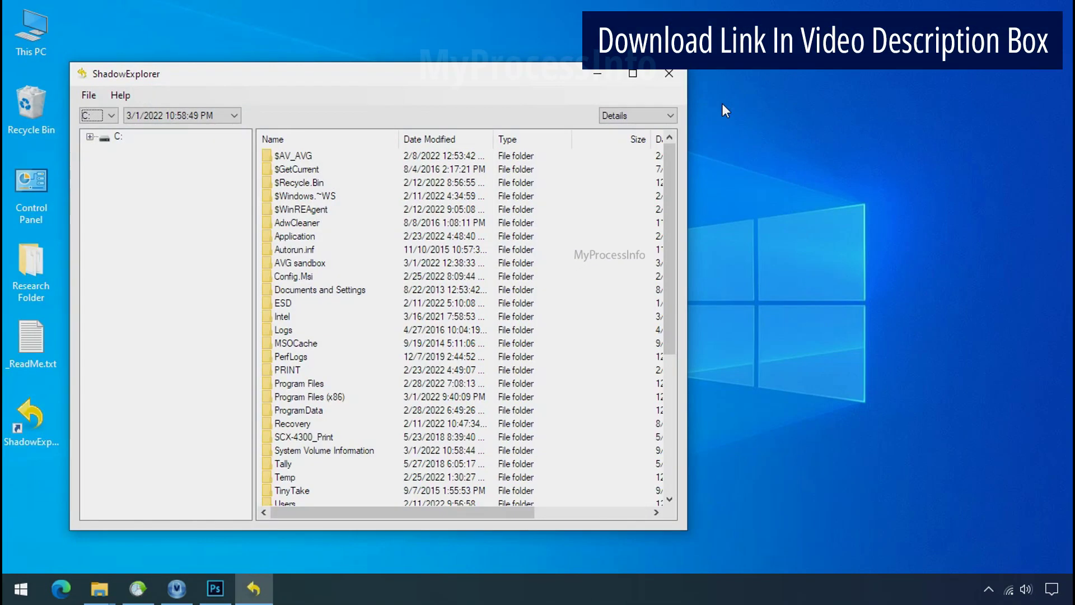
pyautogui.click(110, 116)
pyautogui.click(105, 129)
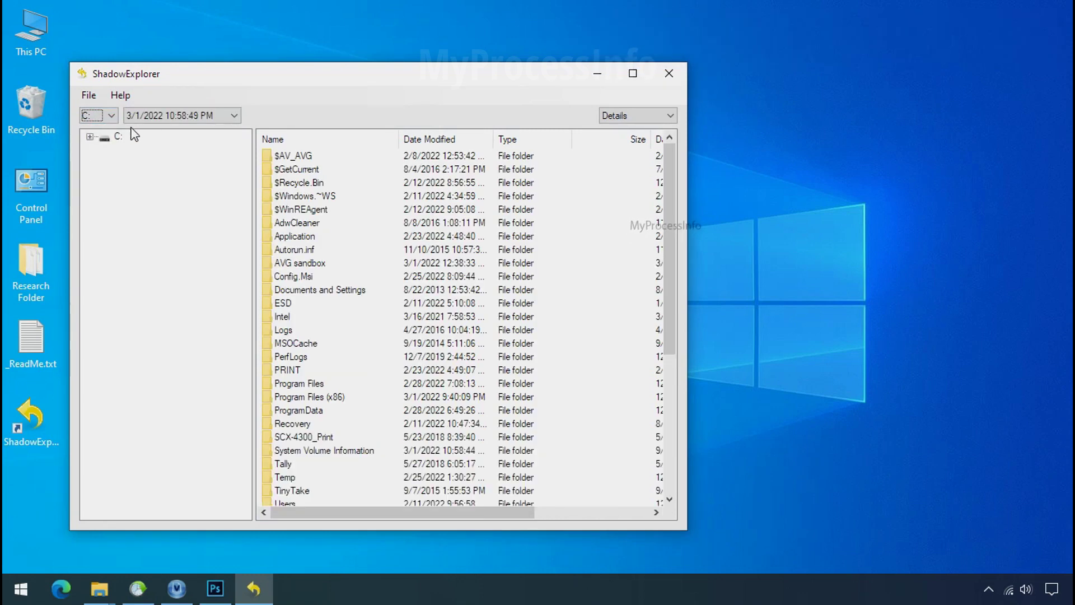
pyautogui.click(205, 116)
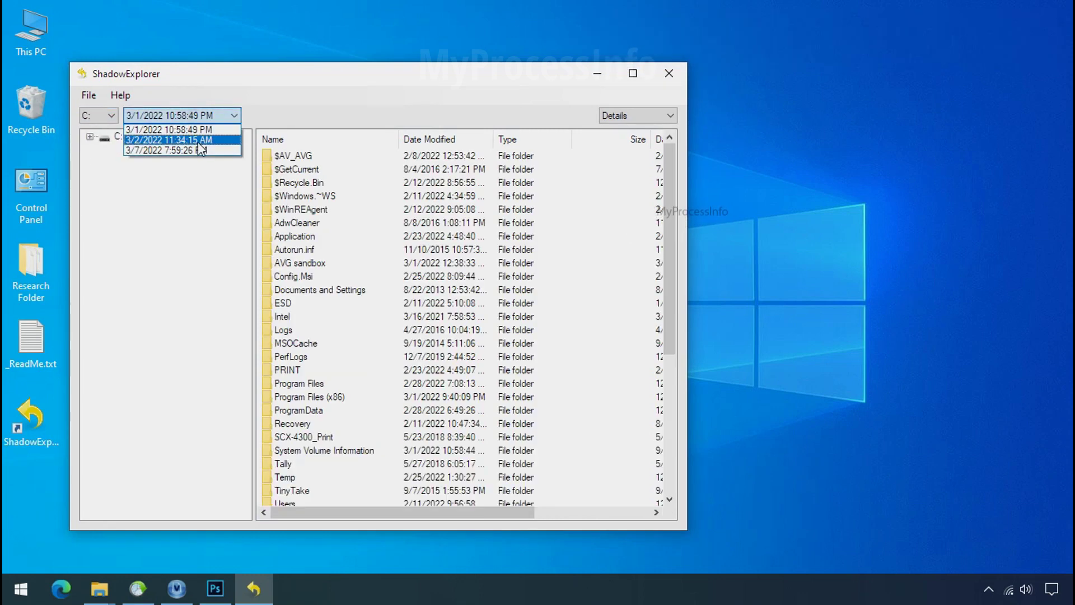
pyautogui.click(194, 131)
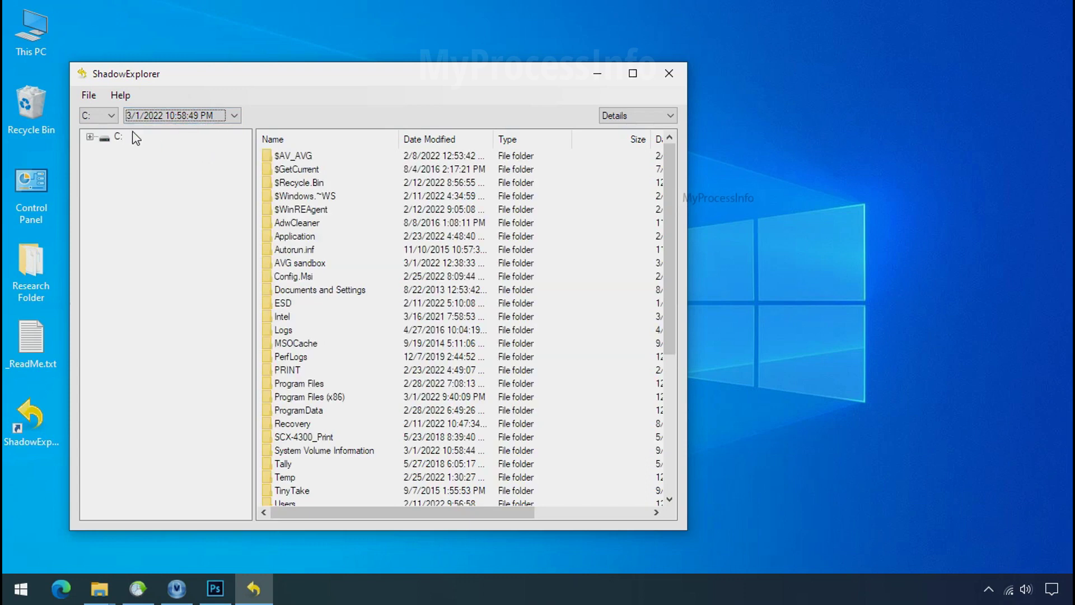
pyautogui.doubleClick(100, 138)
pyautogui.click(146, 477)
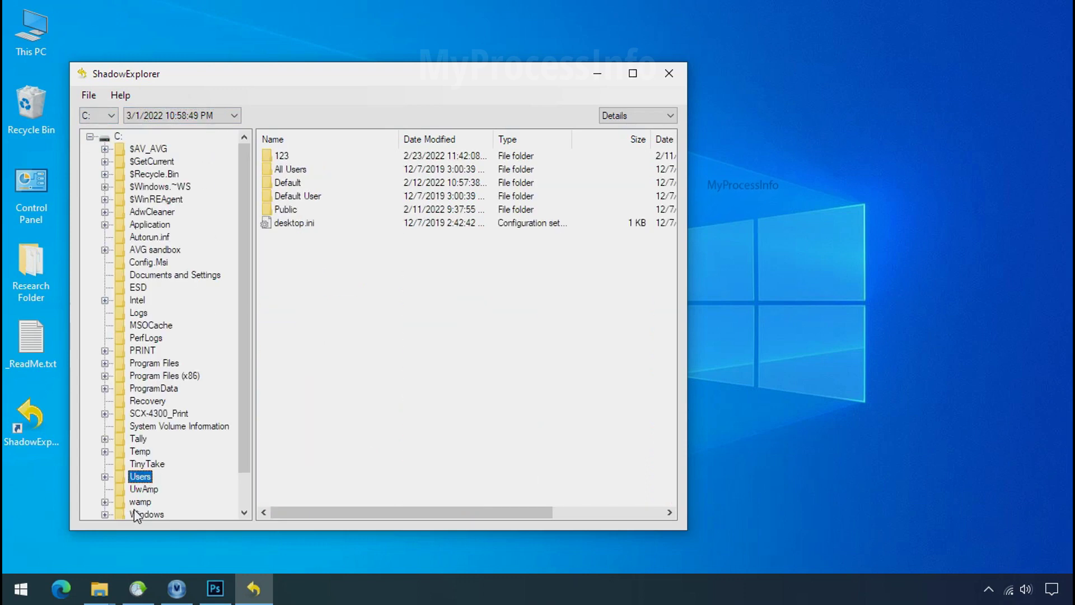
pyautogui.click(281, 156)
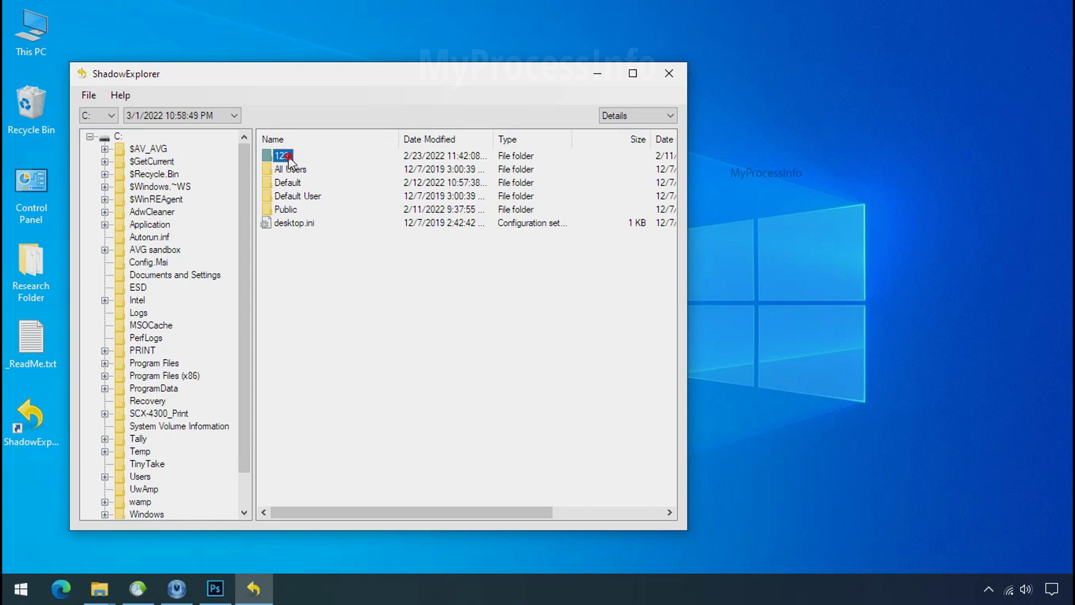
pyautogui.doubleClick(285, 157)
pyautogui.click(291, 224)
pyautogui.doubleClick(292, 225)
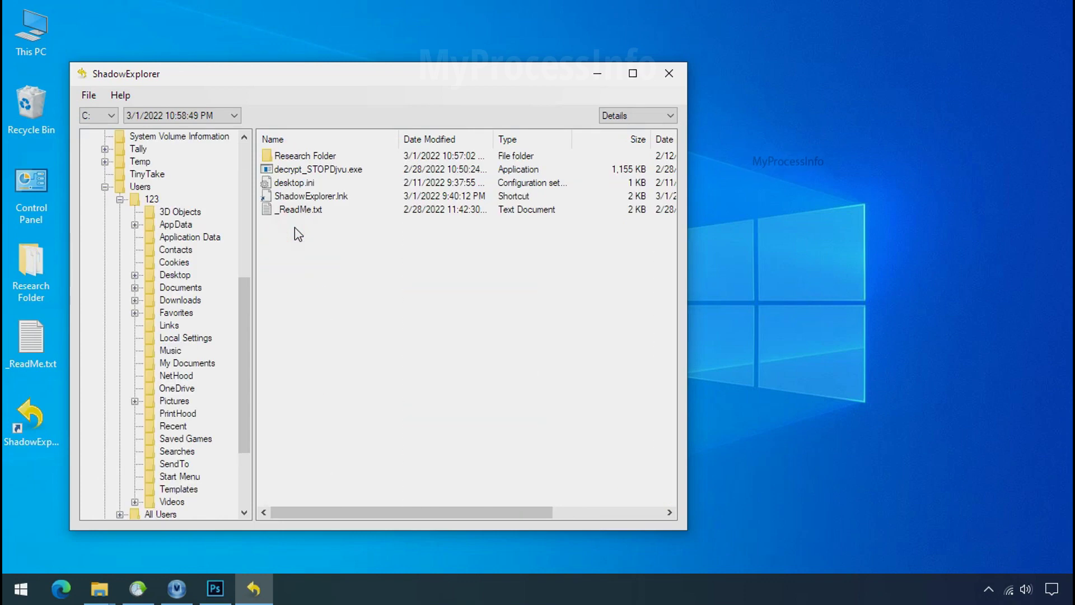
# - Export Research Folder into the Recover folder on Softwares (G:)
pyautogui.click(298, 157)
pyautogui.rightClick(300, 158)
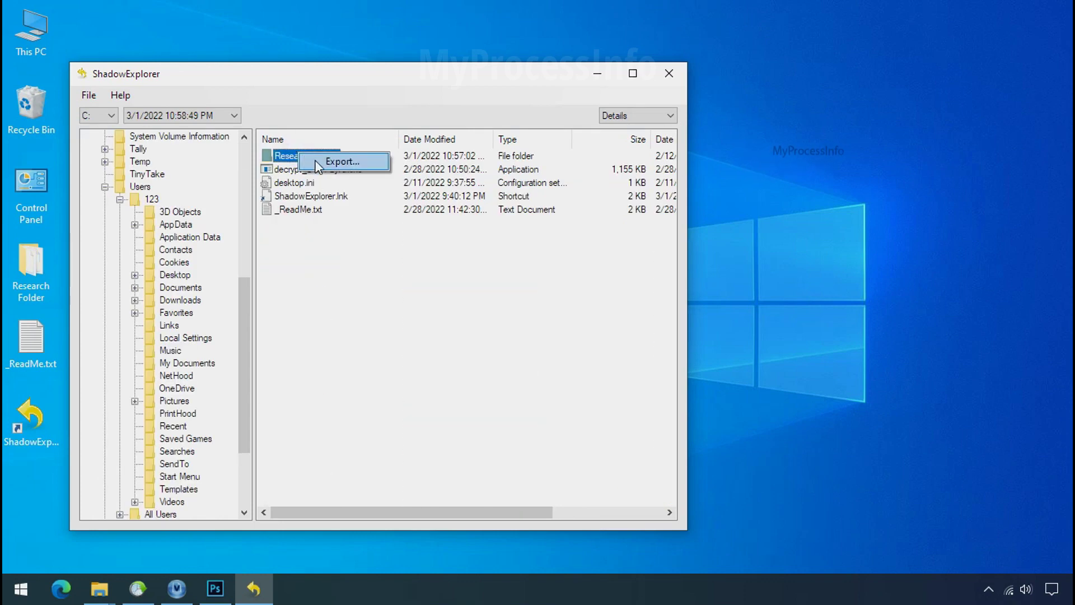
pyautogui.click(339, 162)
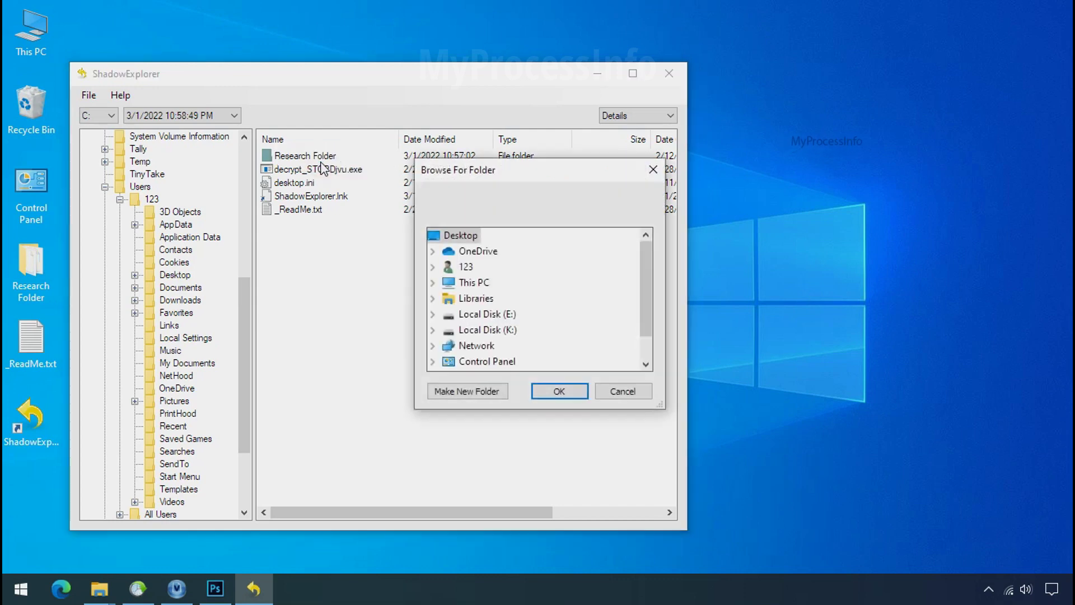
pyautogui.doubleClick(473, 283)
pyautogui.scroll(-2, 510, 304)
pyautogui.doubleClick(500, 314)
pyautogui.click(504, 330)
pyautogui.click(556, 393)
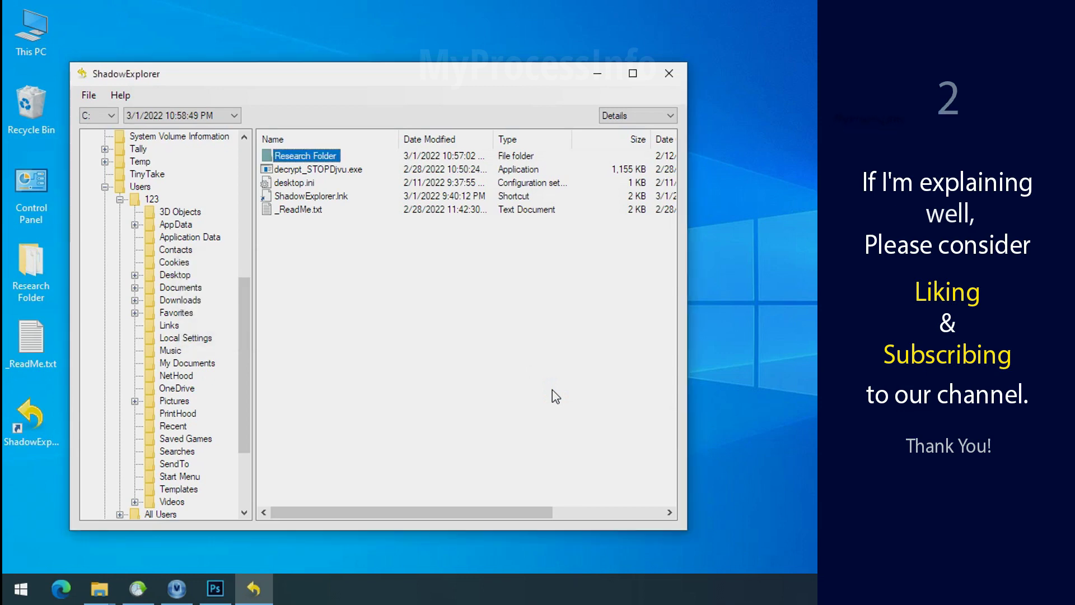
pyautogui.click(601, 79)
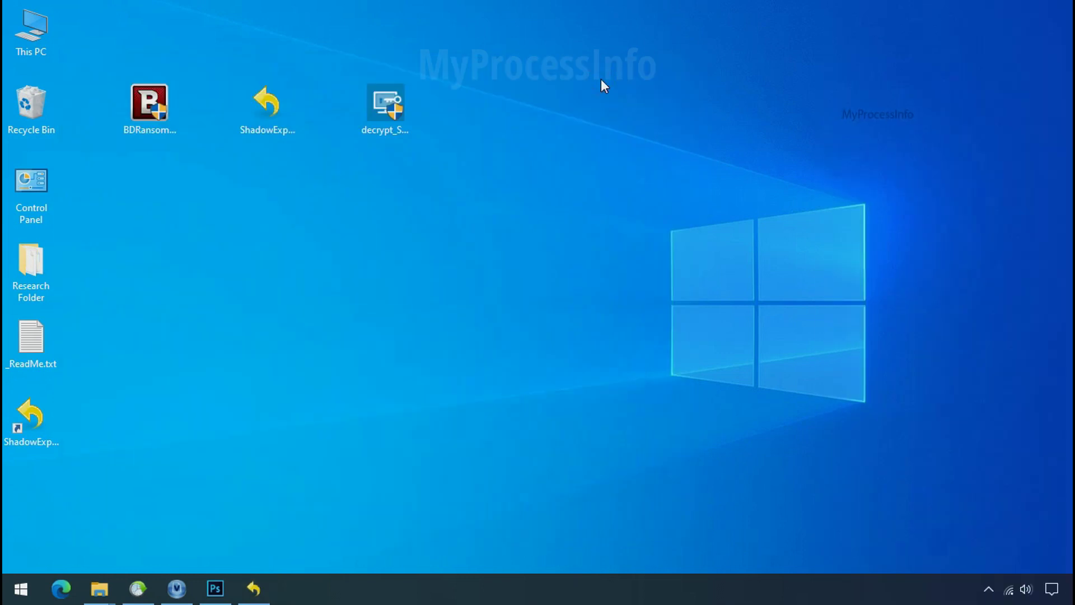
# - Open G:\Recover\Research Folder and check the recovered PDF, Excel and PNG files
pyautogui.click(102, 592)
pyautogui.click(82, 431)
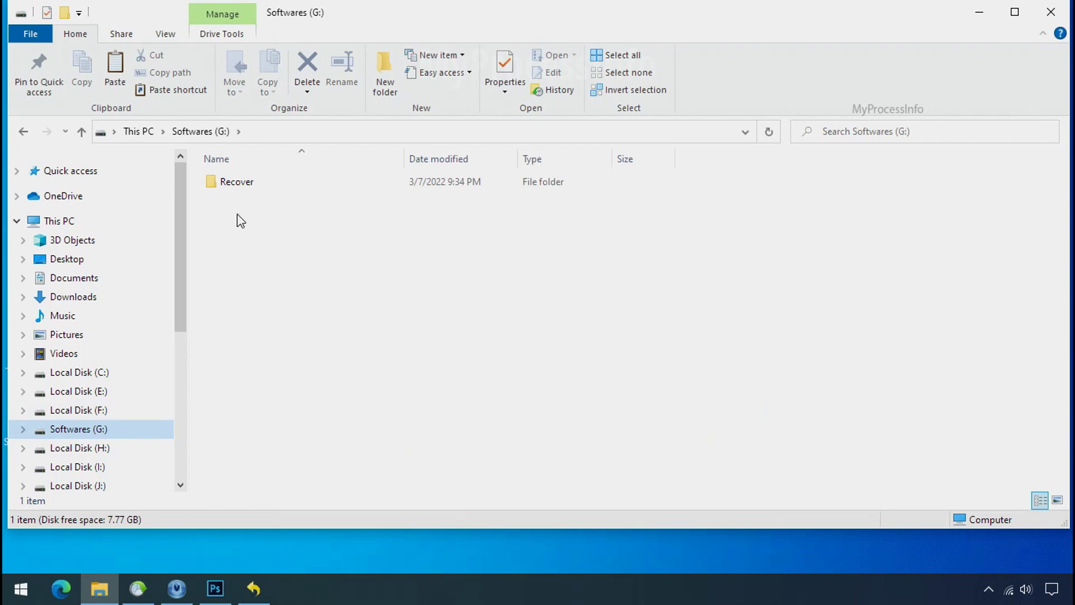
pyautogui.doubleClick(217, 184)
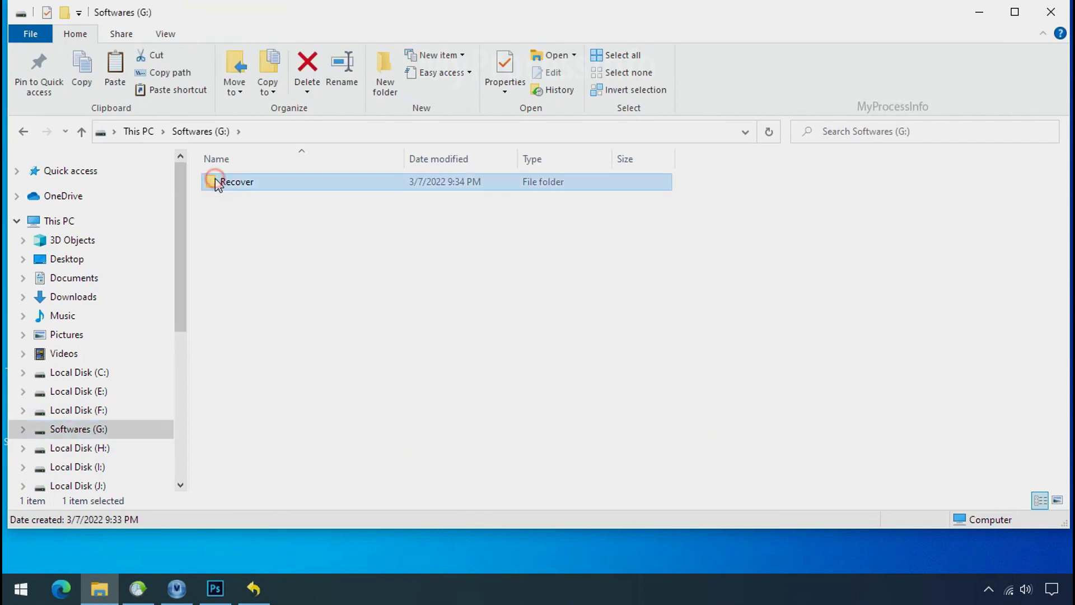
pyautogui.doubleClick(224, 182)
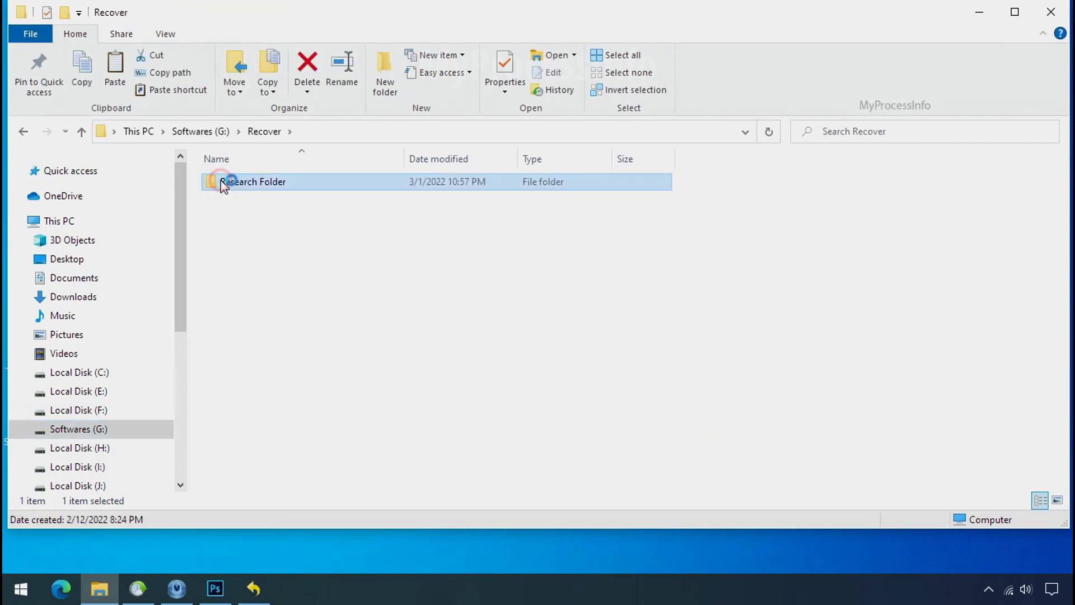
pyautogui.click(240, 187)
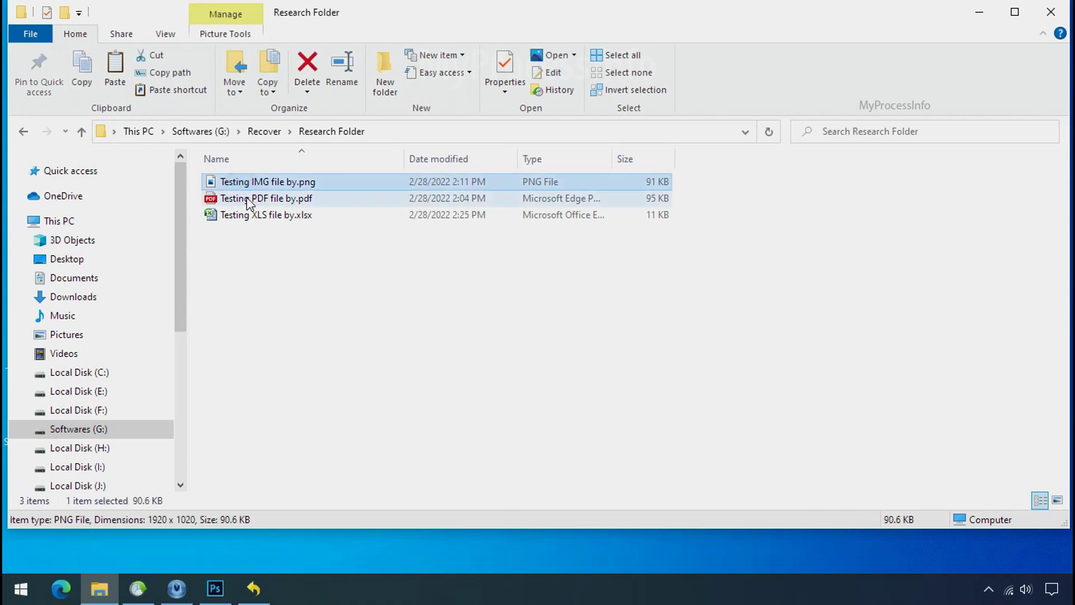
pyautogui.click(252, 199)
pyautogui.click(263, 215)
pyautogui.click(277, 183)
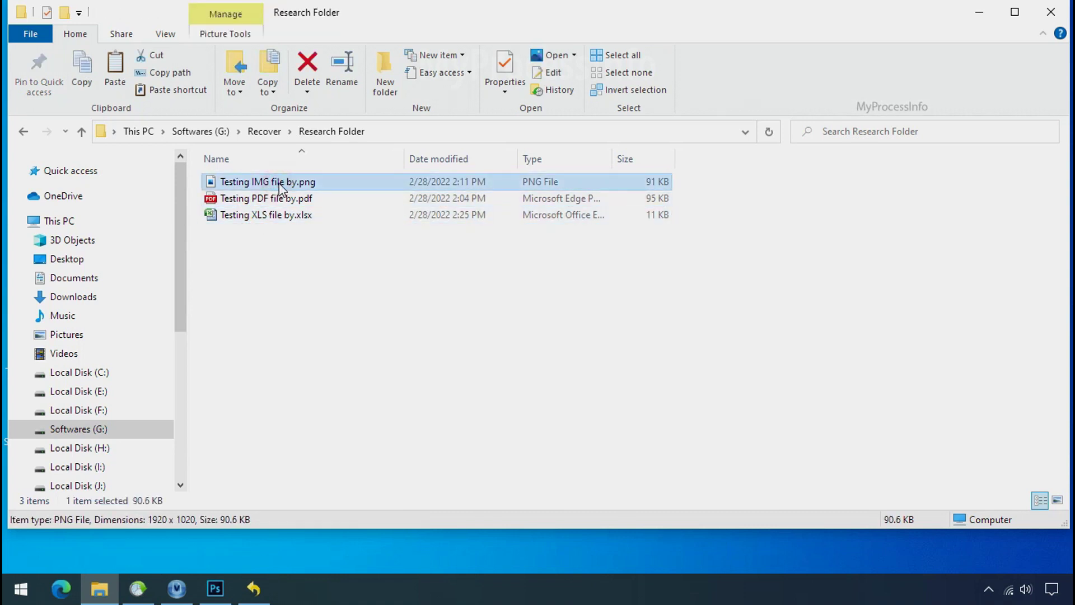
pyautogui.keyDown('ctrl'); pyautogui.scroll(4, 444, 309); pyautogui.keyUp('ctrl')
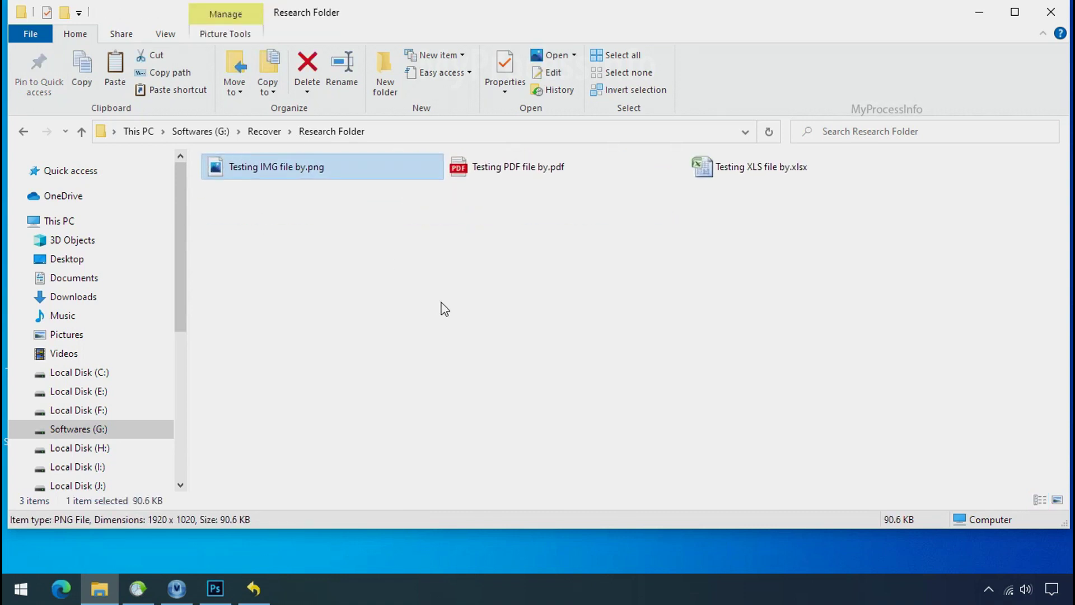
pyautogui.keyDown('ctrl'); pyautogui.scroll(2, 441, 305); pyautogui.keyUp('ctrl')
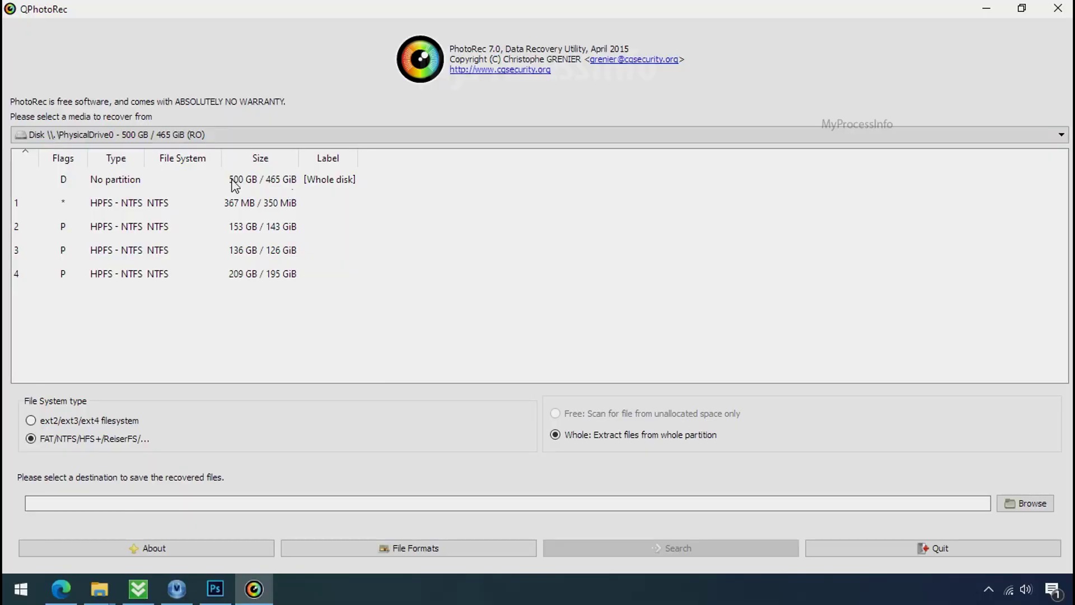
pyautogui.click(180, 138)
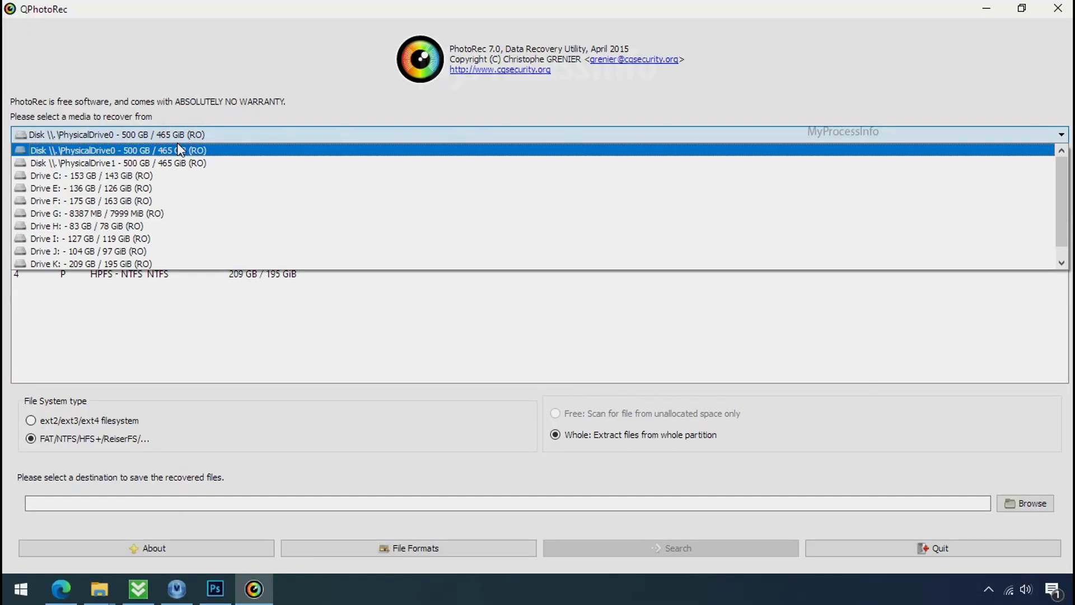
pyautogui.scroll(-1, 186, 196)
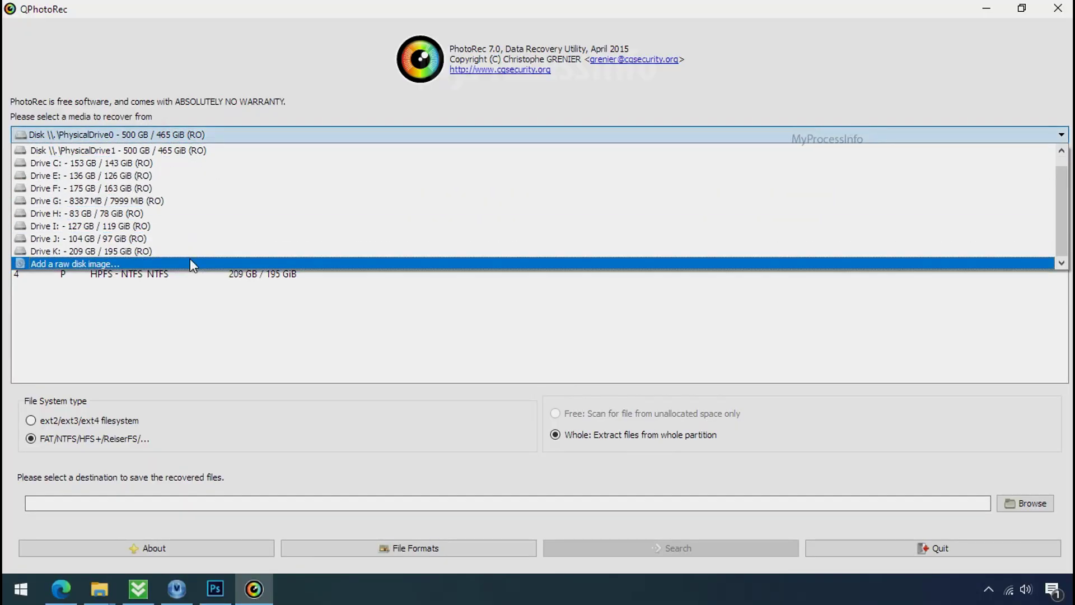
pyautogui.click(279, 81)
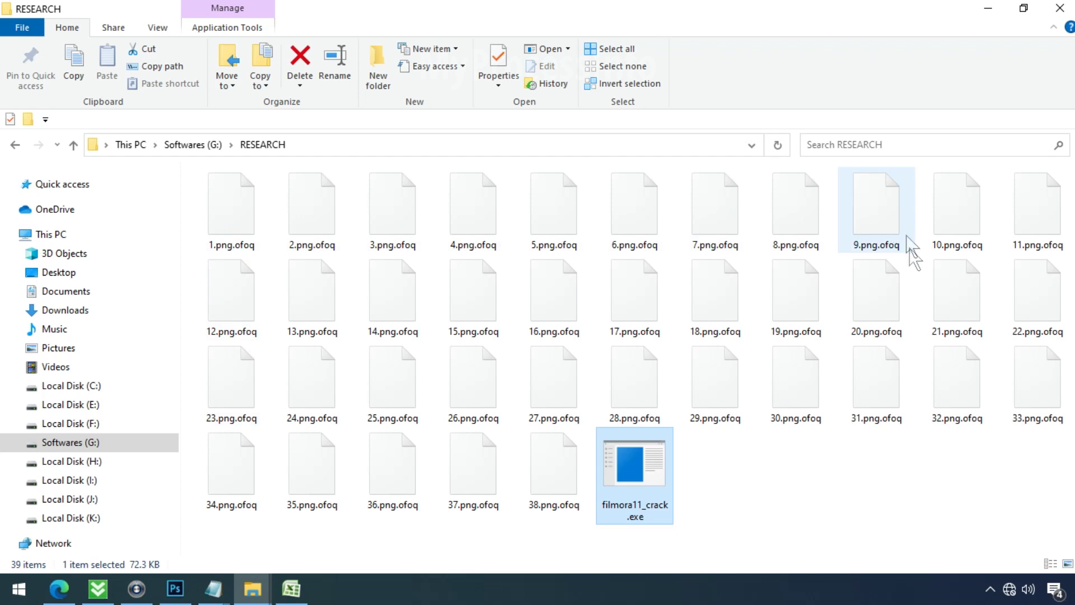
# - Rename 16.png.ofoq to 16.png, accepting the extension change warning
pyautogui.click(557, 336)
pyautogui.click(568, 341)
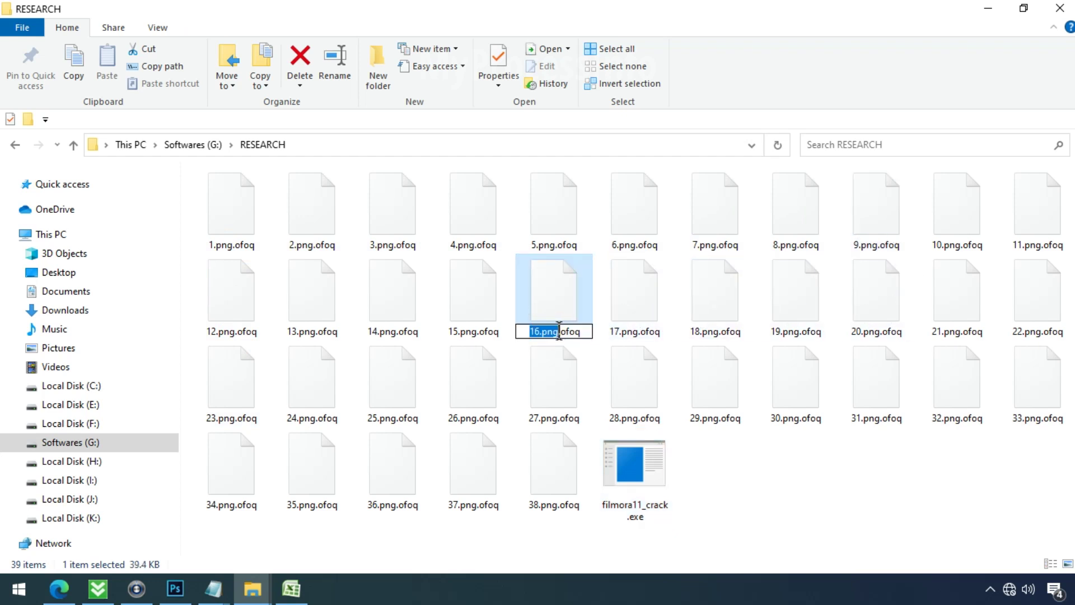
pyautogui.press('End')
pyautogui.press('BackSpace')
pyautogui.press('BackSpace')
pyautogui.press('BackSpace')
pyautogui.press('BackSpace')
pyautogui.press('BackSpace')
pyautogui.press('Return')
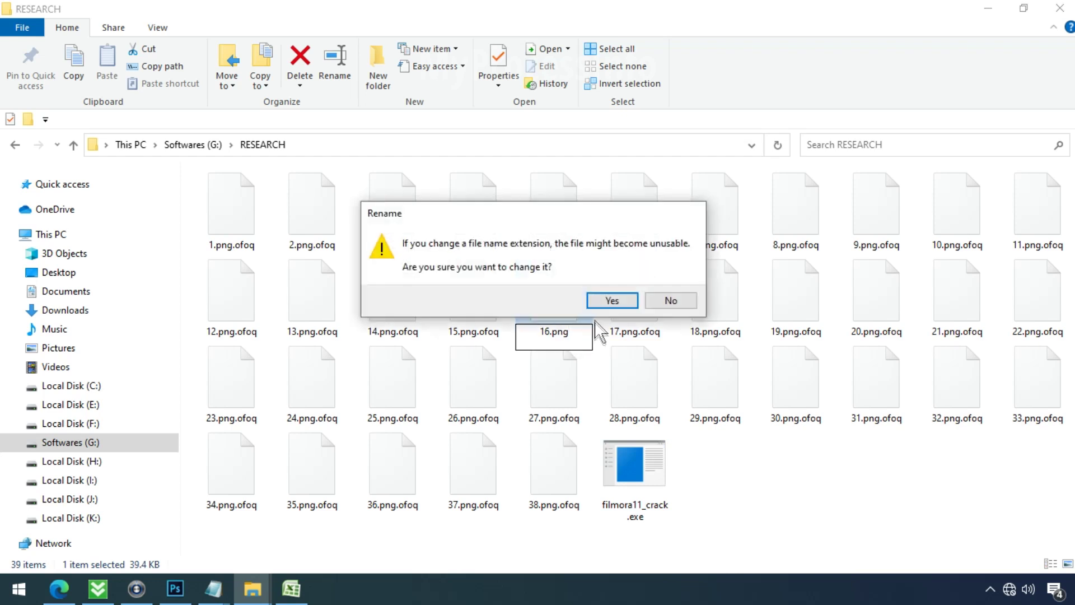
pyautogui.click(613, 300)
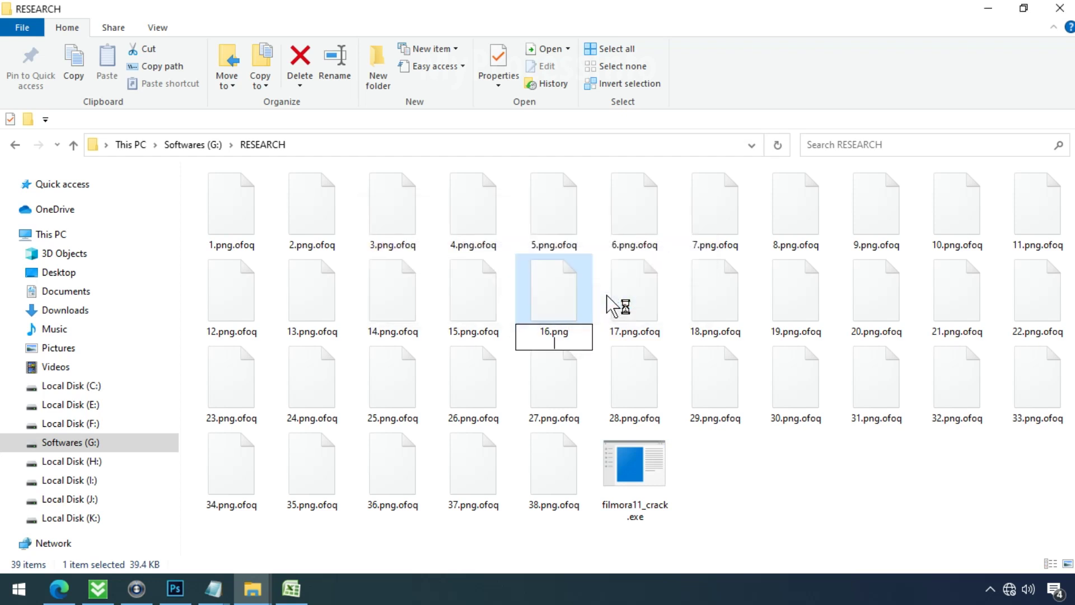
pyautogui.click(575, 308)
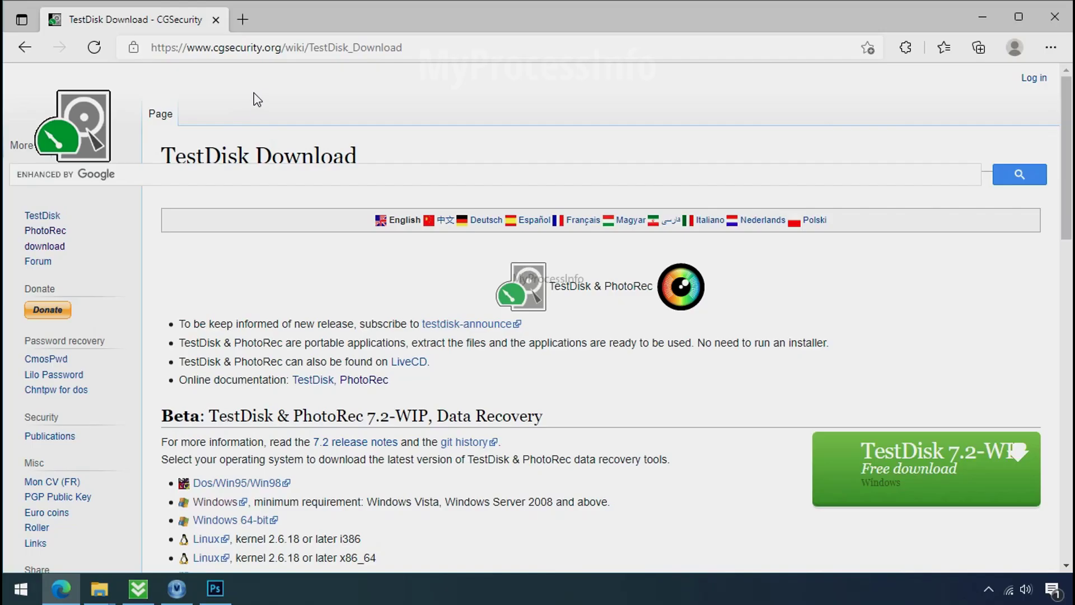
# - Close the TestDisk download page and select the downloaded testdisk-7.0.win.zip archive
pyautogui.click(237, 54)
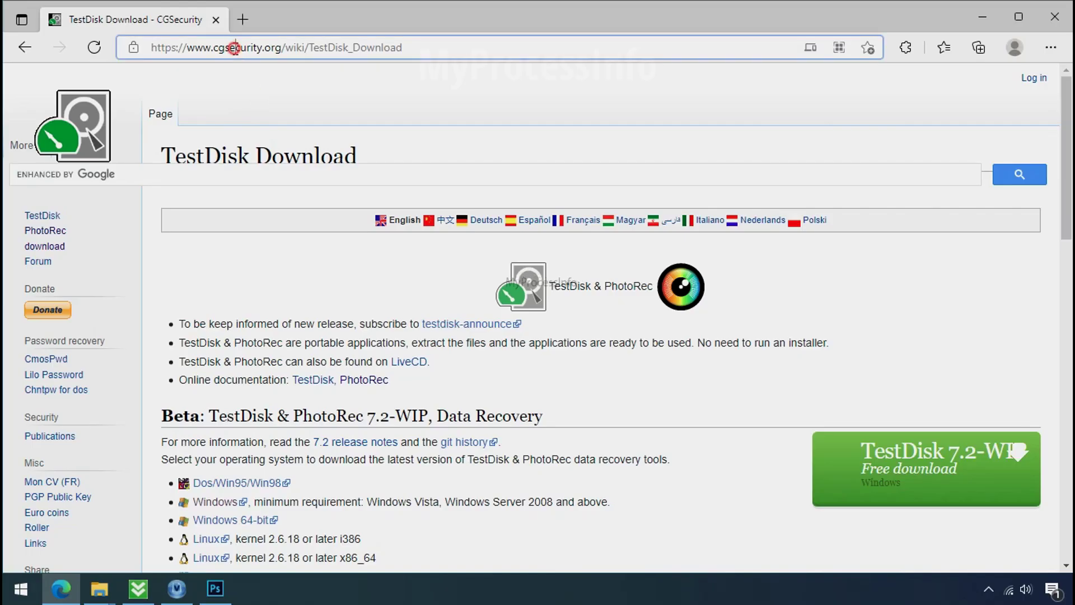
pyautogui.click(275, 101)
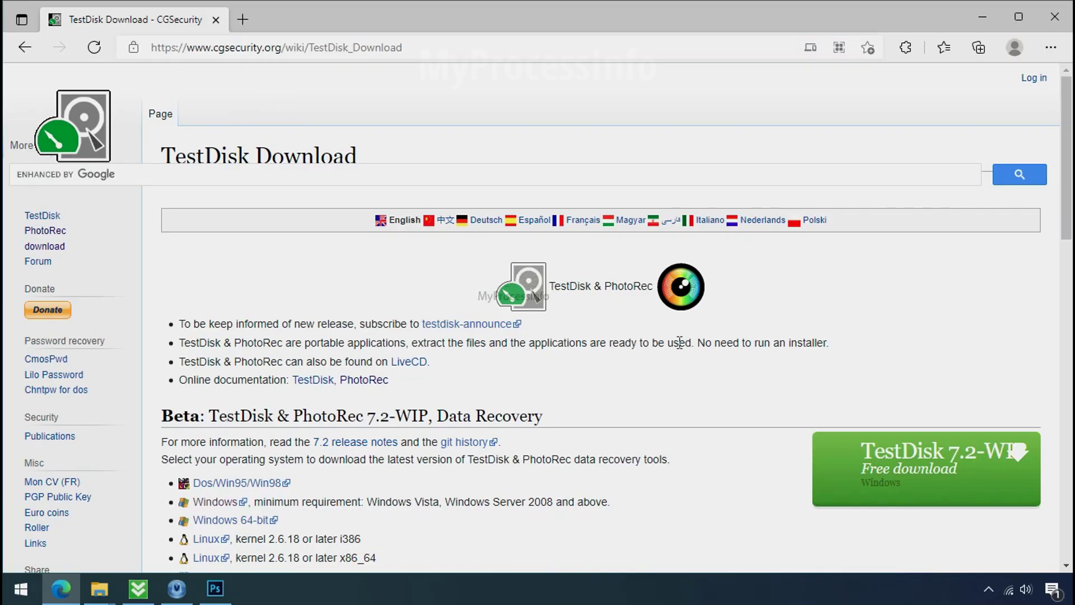
pyautogui.click(1056, 16)
pyautogui.click(521, 126)
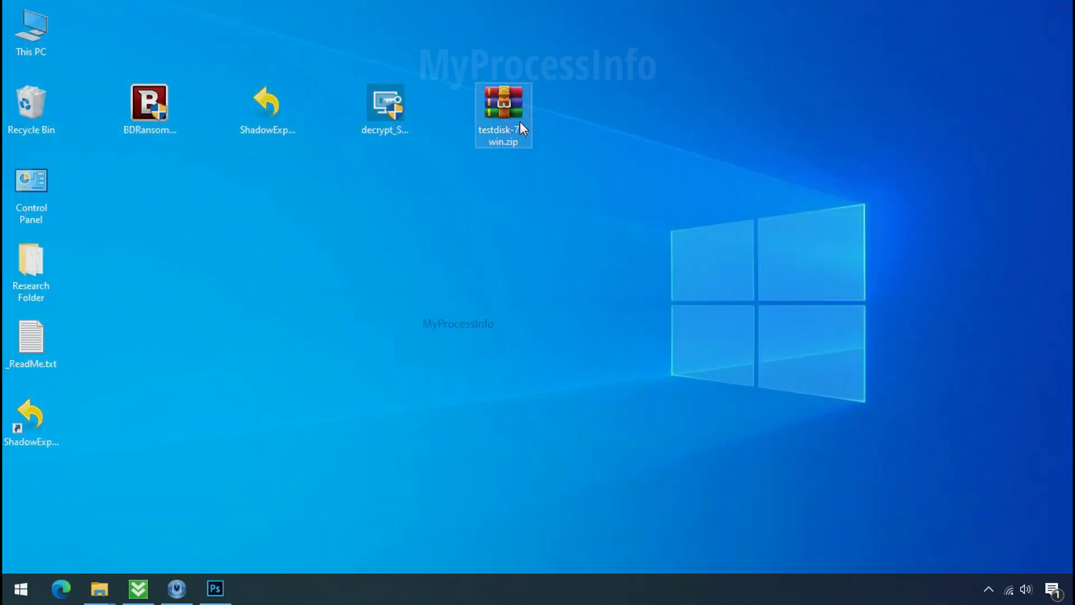
# - Extract testdisk-7.0.win.zip into a testdisk-7.0.win folder and launch qphotorec_win.exe from it
pyautogui.rightClick(520, 122)
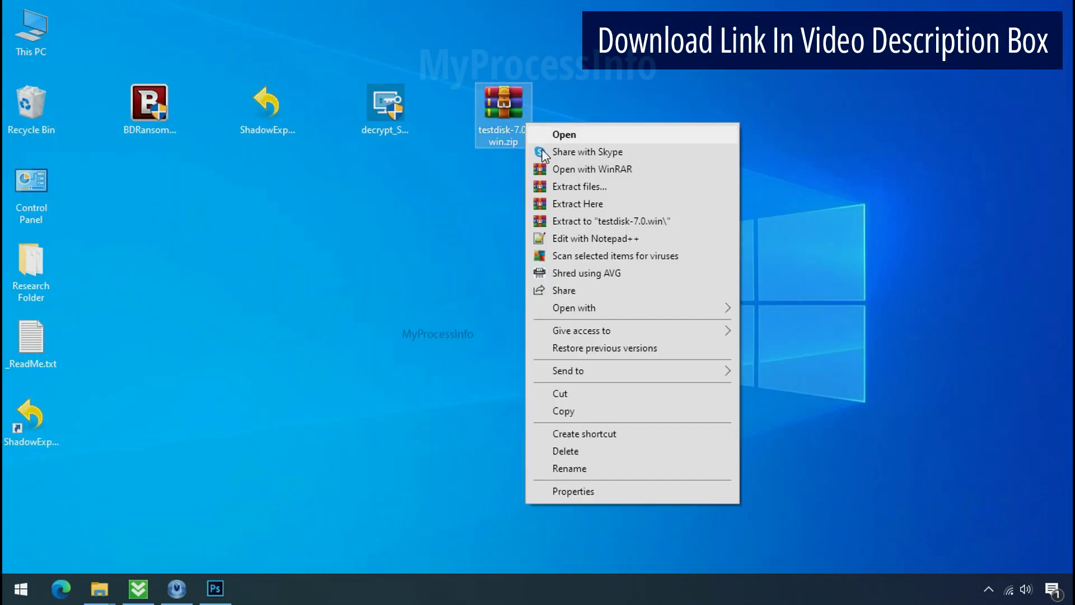
pyautogui.click(592, 222)
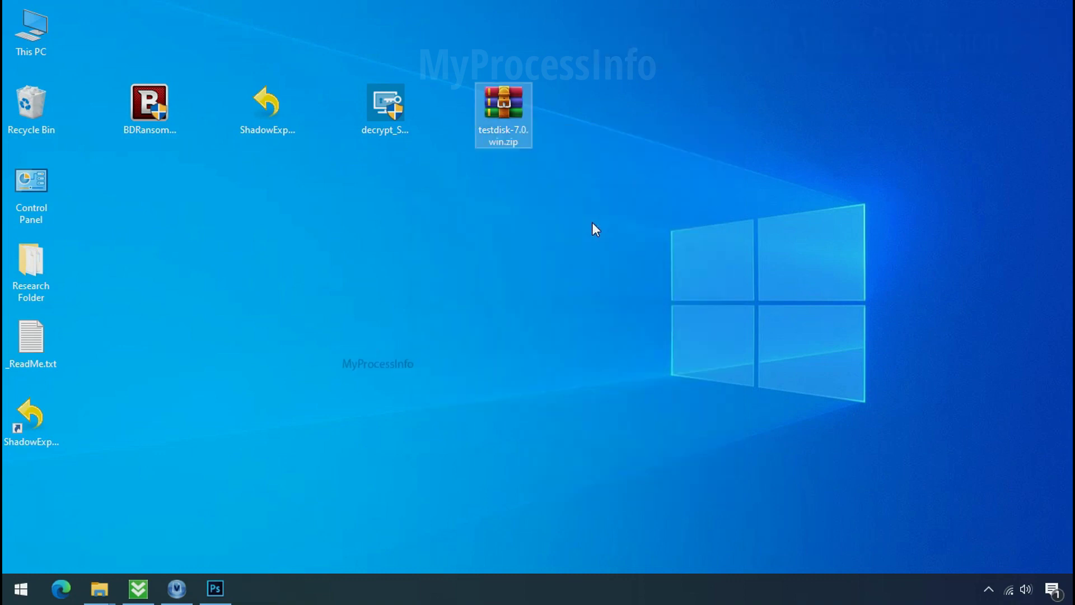
pyautogui.doubleClick(628, 143)
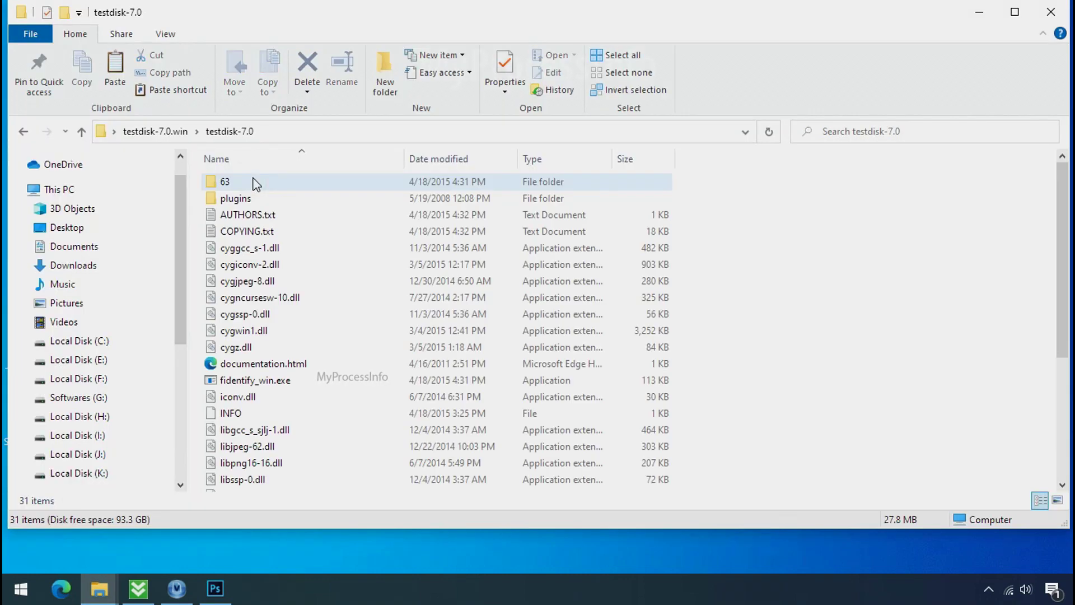
pyautogui.scroll(-4, 302, 377)
pyautogui.click(301, 368)
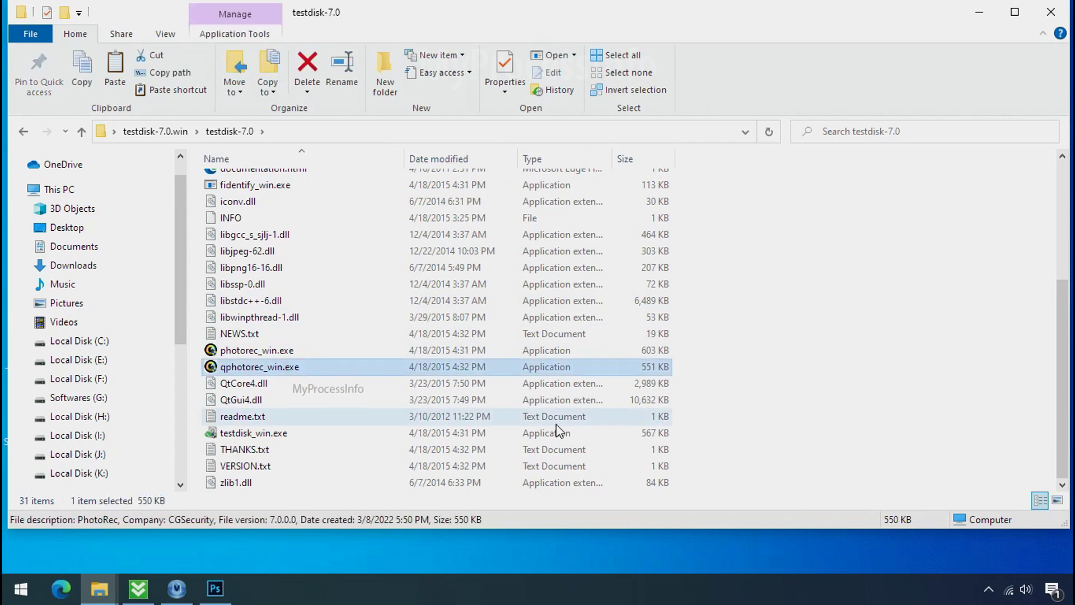
pyautogui.click(257, 368)
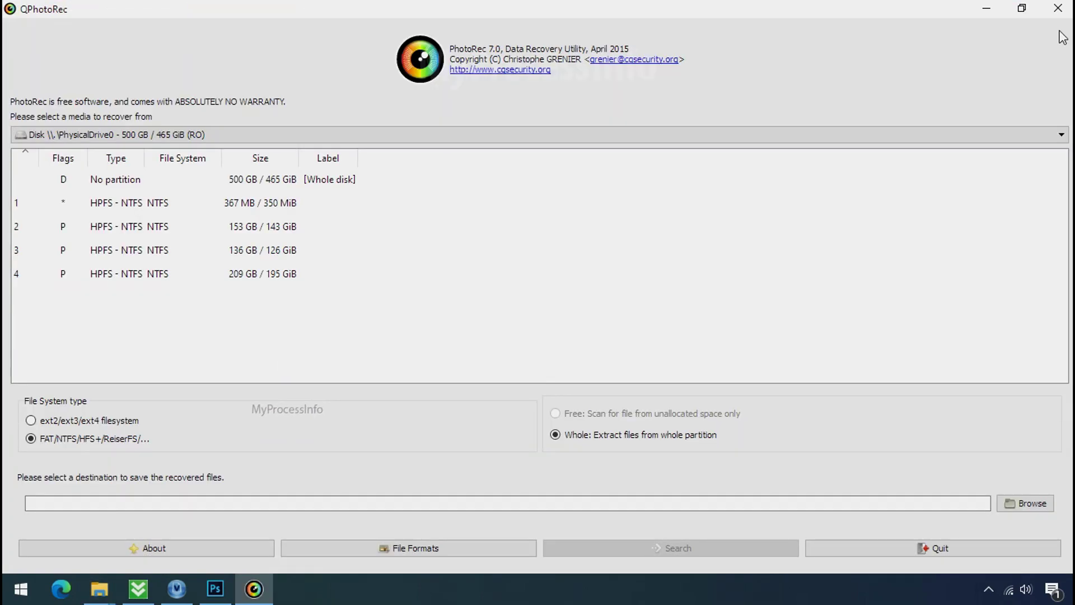
# - Choose Drive C as the recovery source and clear all file format selections
pyautogui.click(215, 135)
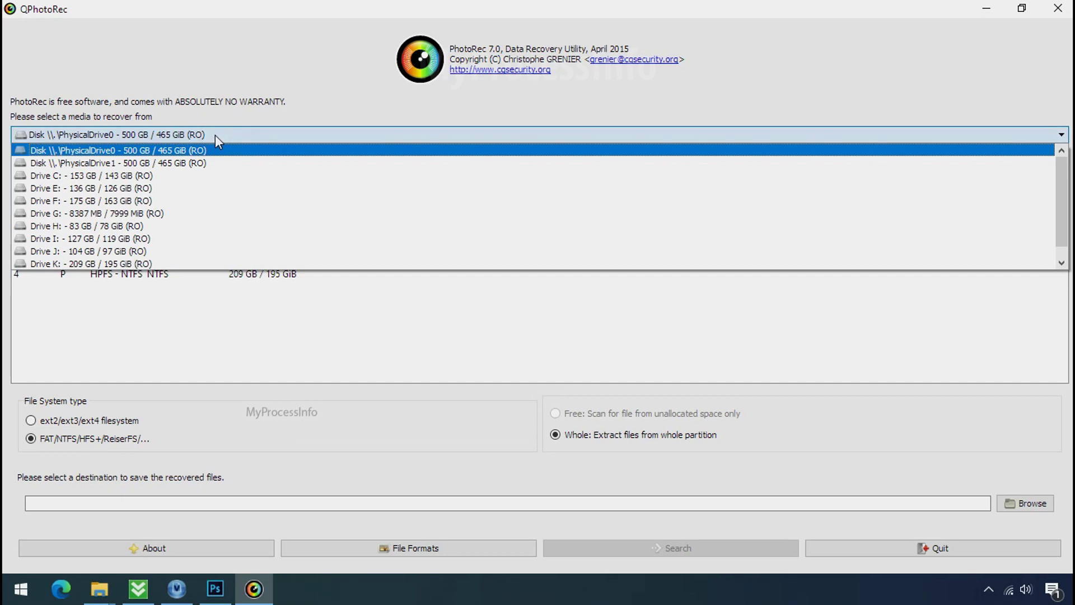
pyautogui.click(228, 177)
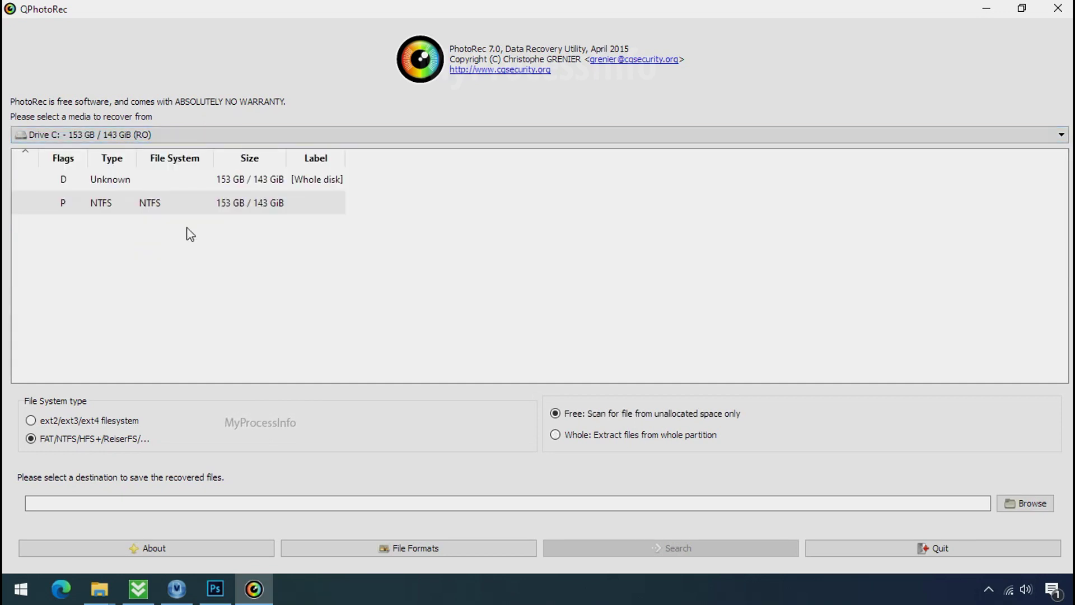
pyautogui.click(396, 549)
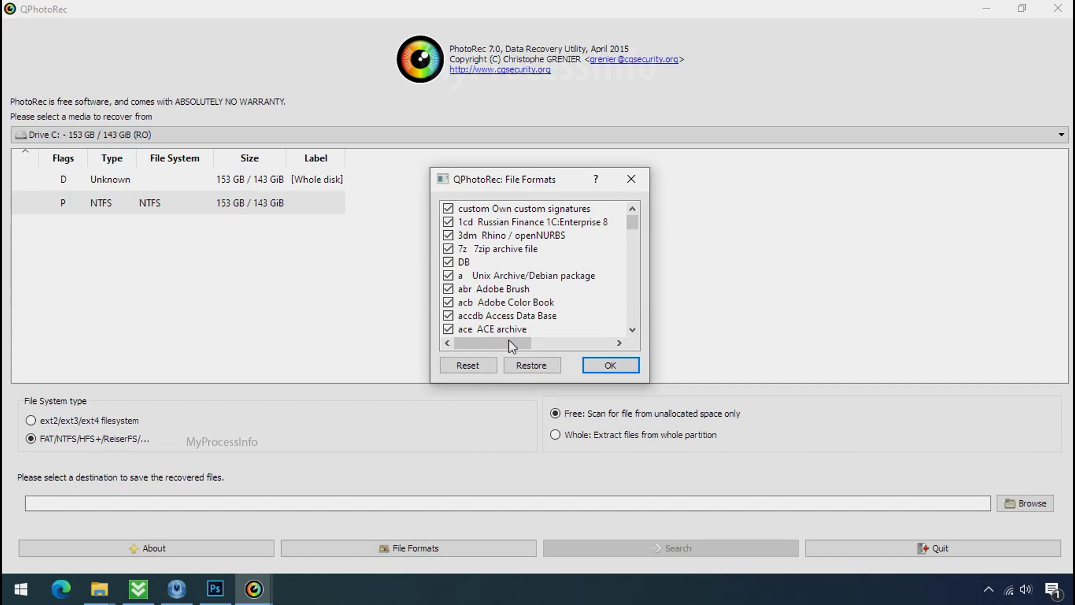
pyautogui.click(480, 371)
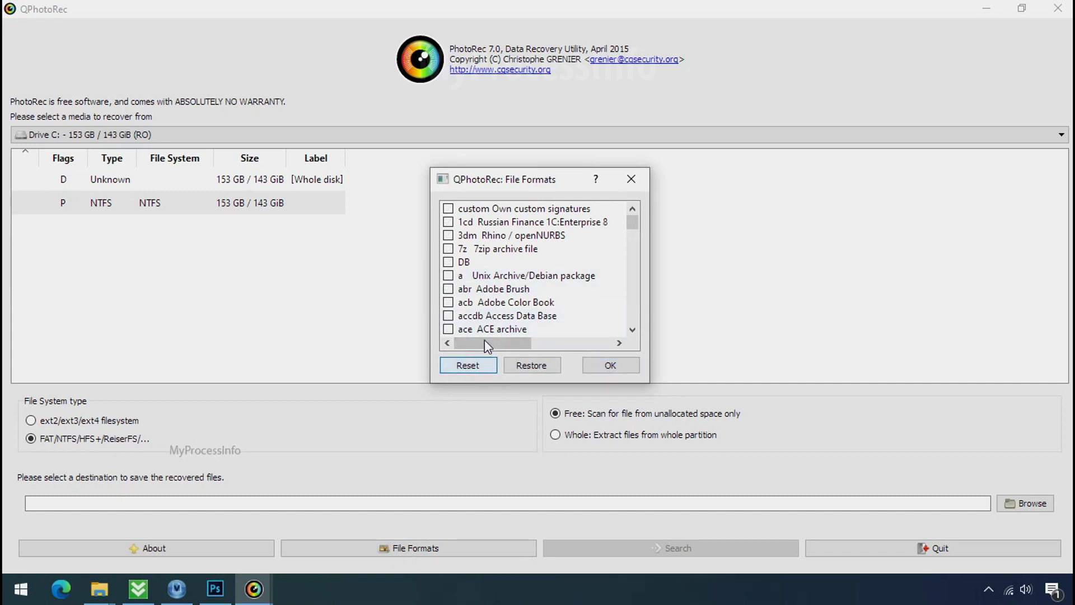
# - Tick only the jpg and png file formats and confirm the selection
pyautogui.click(483, 302)
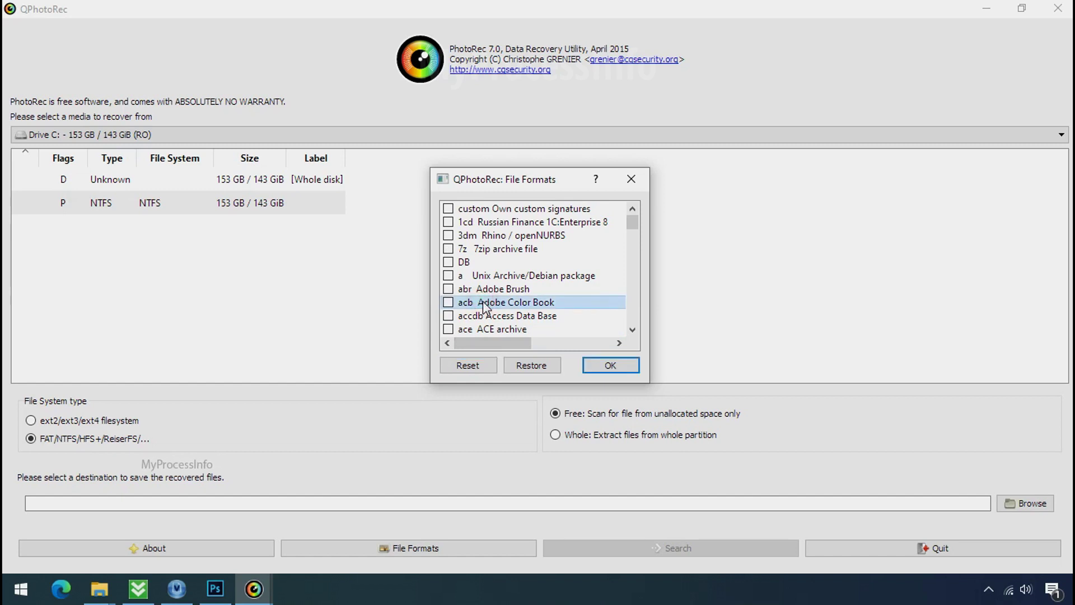
pyautogui.press('j')
pyautogui.scroll(-1, 483, 301)
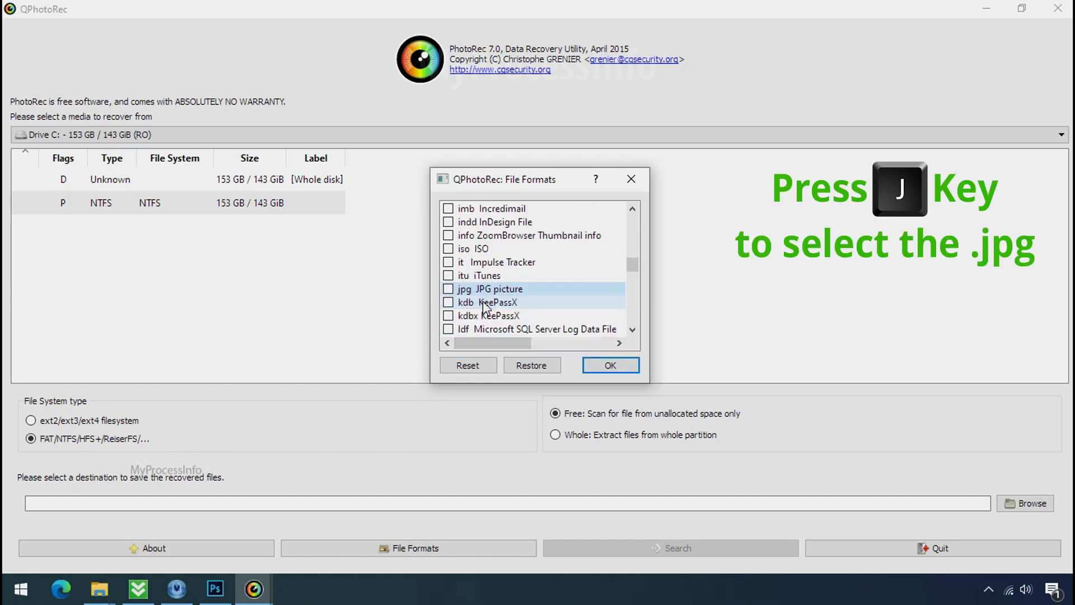
pyautogui.click(449, 289)
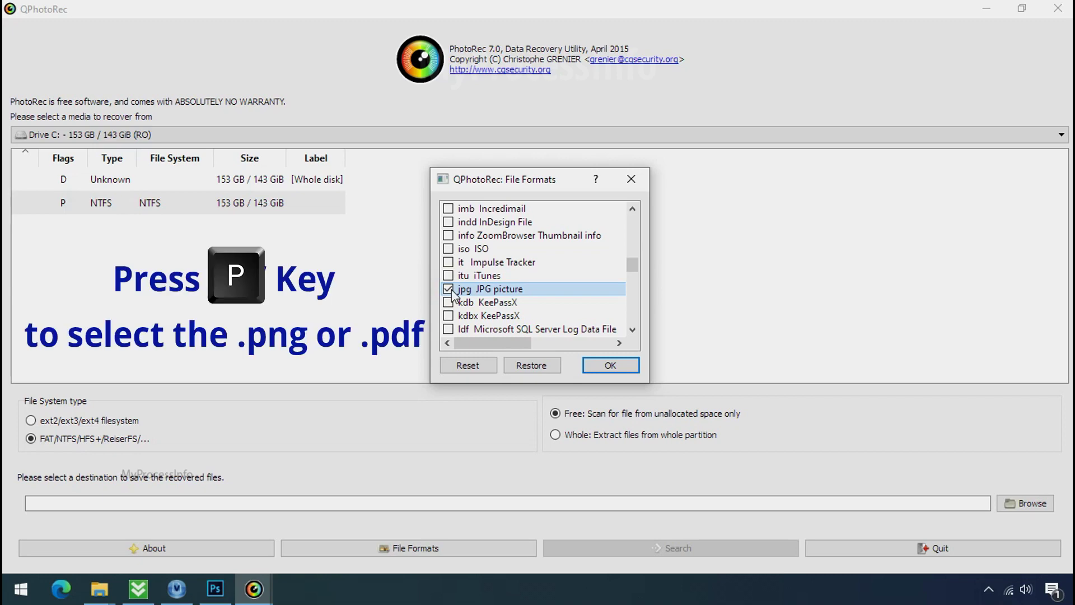
pyautogui.press('p')
pyautogui.scroll(-2, 493, 268)
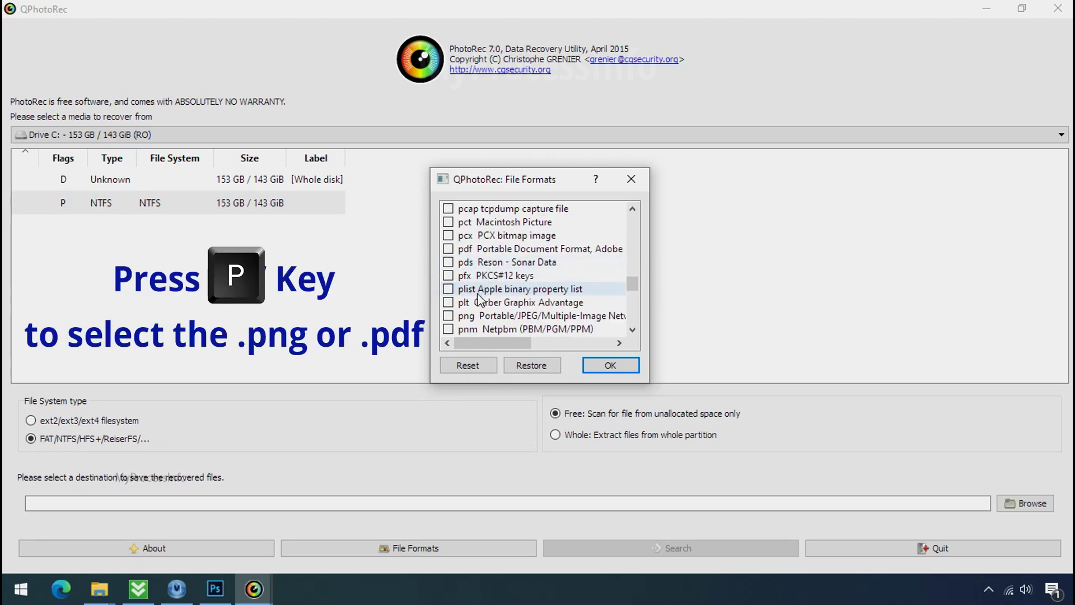
pyautogui.click(448, 316)
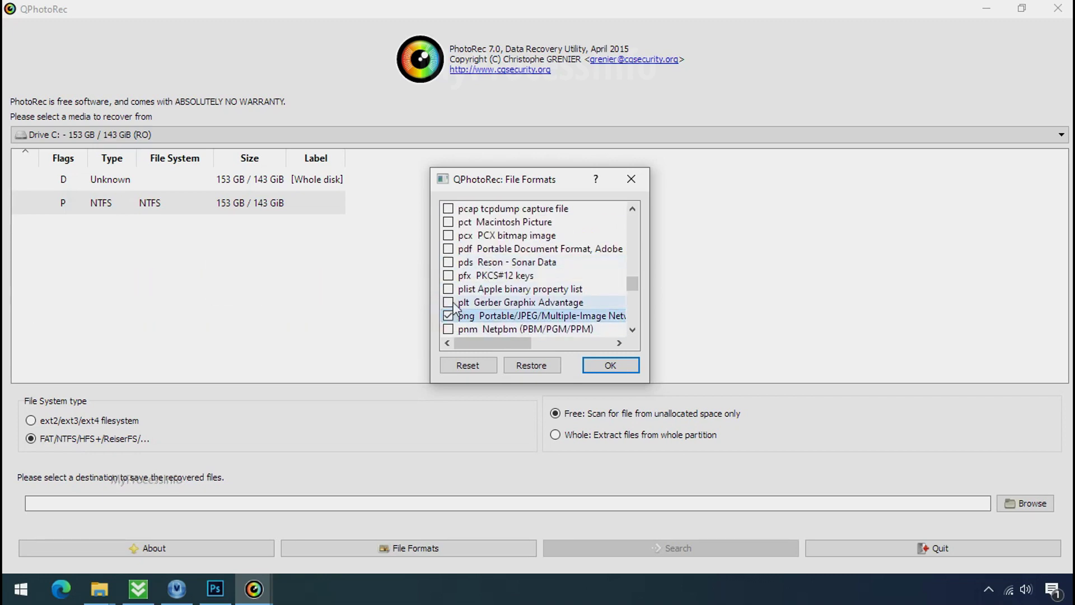
pyautogui.click(448, 250)
pyautogui.click(609, 366)
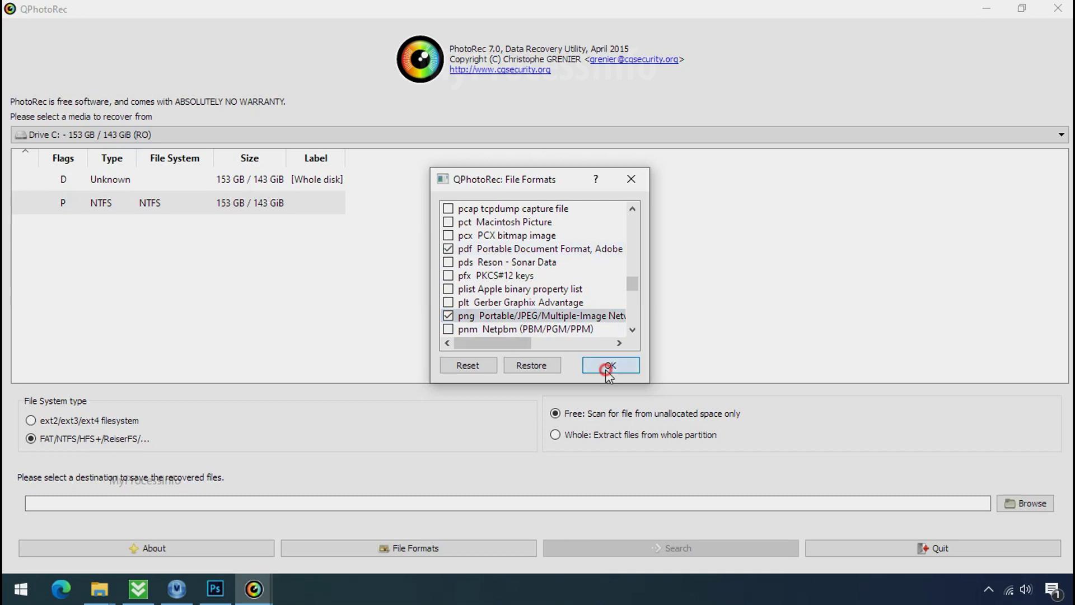
# - Create a Recovery folder on G: as the save destination and start the picture search
pyautogui.click(1048, 504)
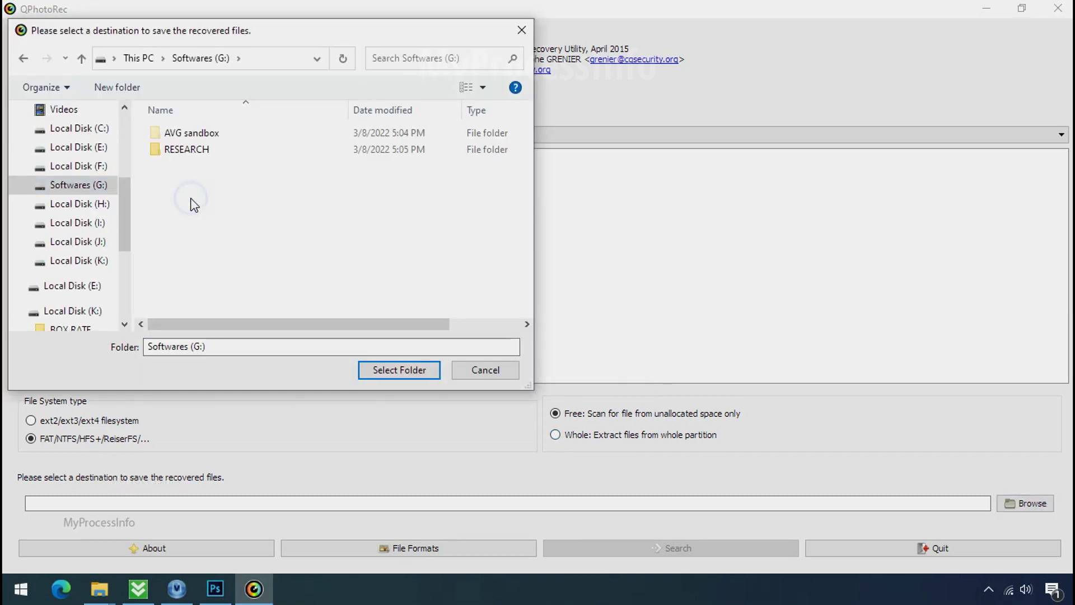
pyautogui.rightClick(192, 204)
pyautogui.moveTo(236, 383)
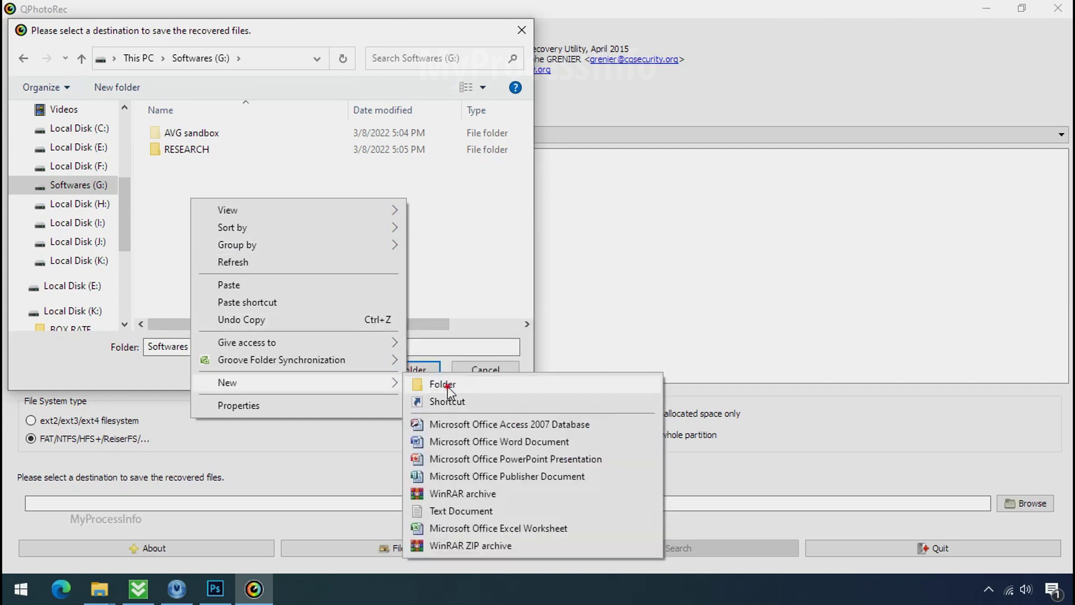
pyautogui.click(447, 386)
pyautogui.write('Recovery')
pyautogui.press('Return')
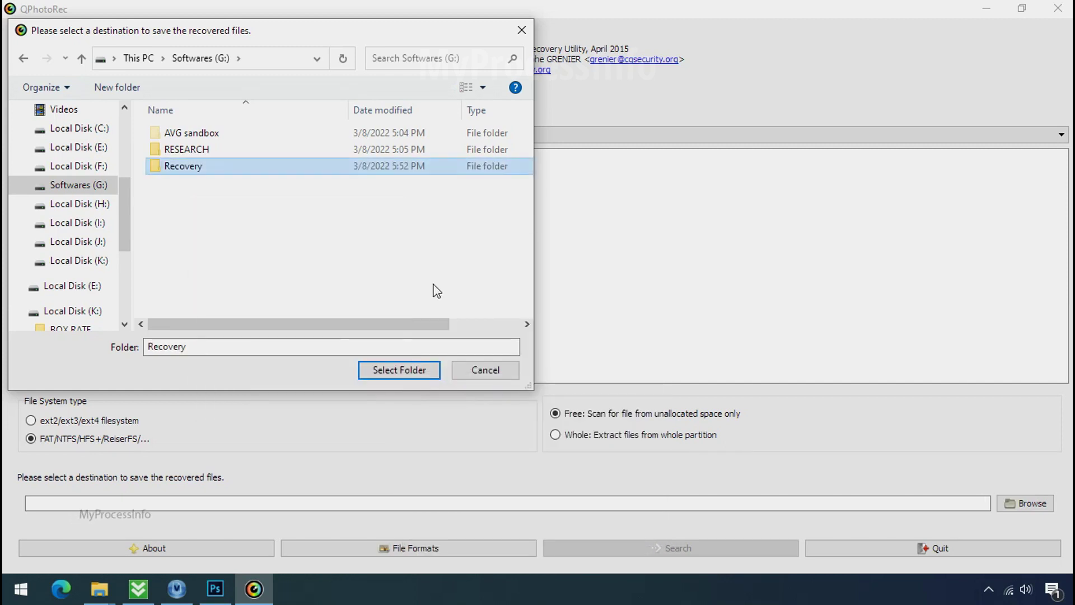
pyautogui.click(399, 375)
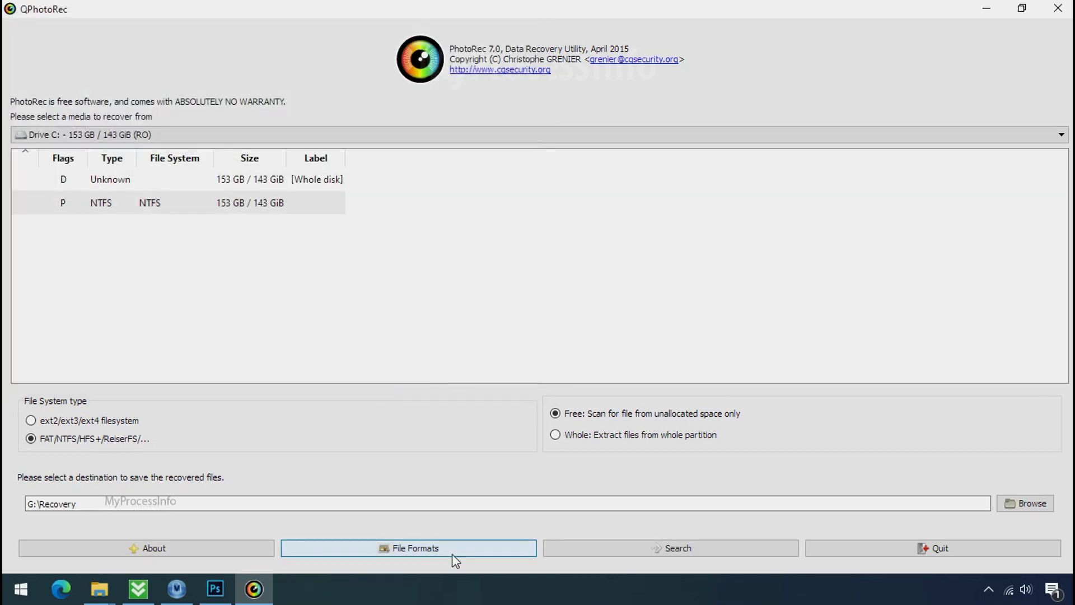
pyautogui.click(678, 550)
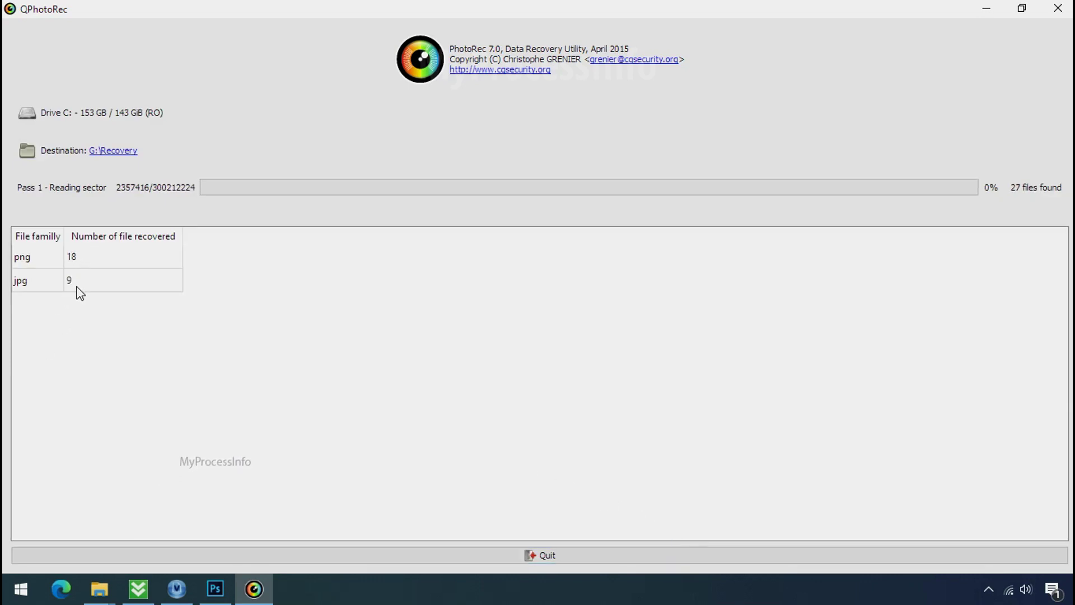
pyautogui.click(1022, 7)
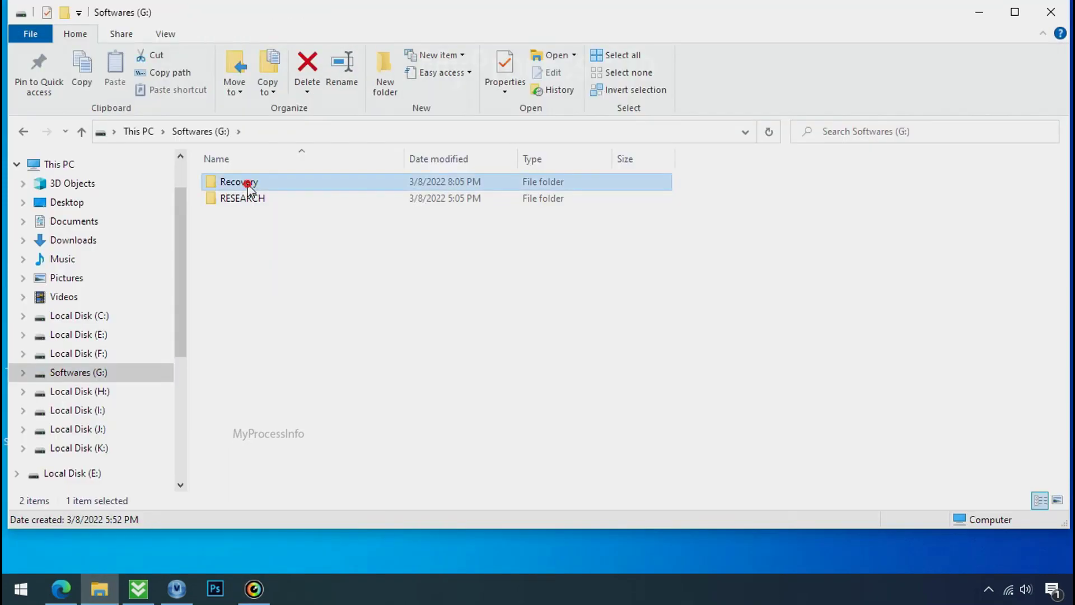
# - Open G:\Recovery\recup_dir.3 and scroll through the recovered PNG and JPG files
pyautogui.doubleClick(240, 180)
pyautogui.doubleClick(251, 195)
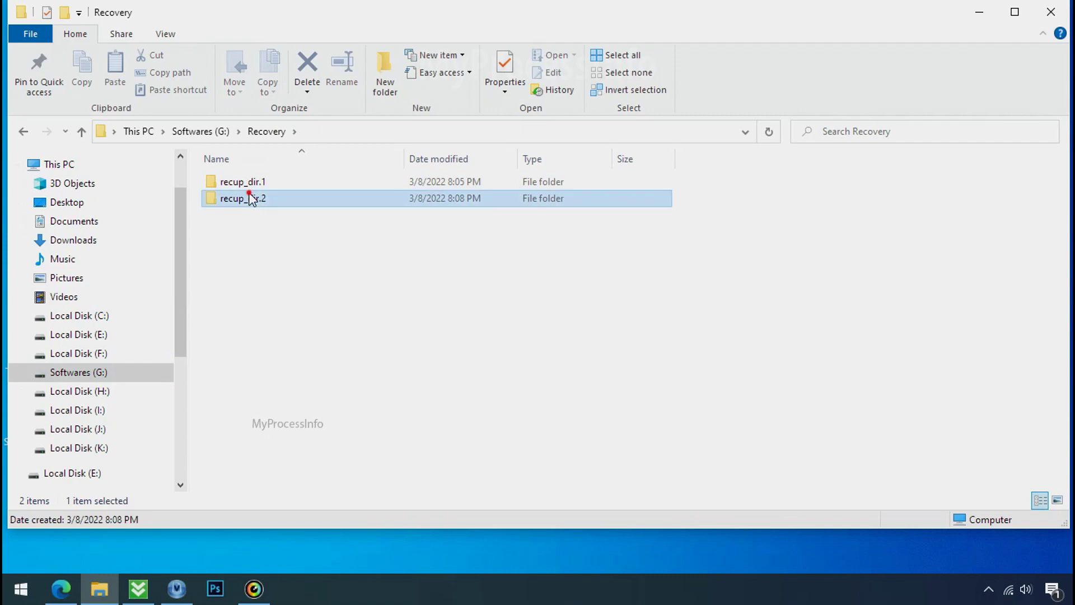
pyautogui.hscroll(2, 347, 263)
pyautogui.hscroll(4, 350, 263)
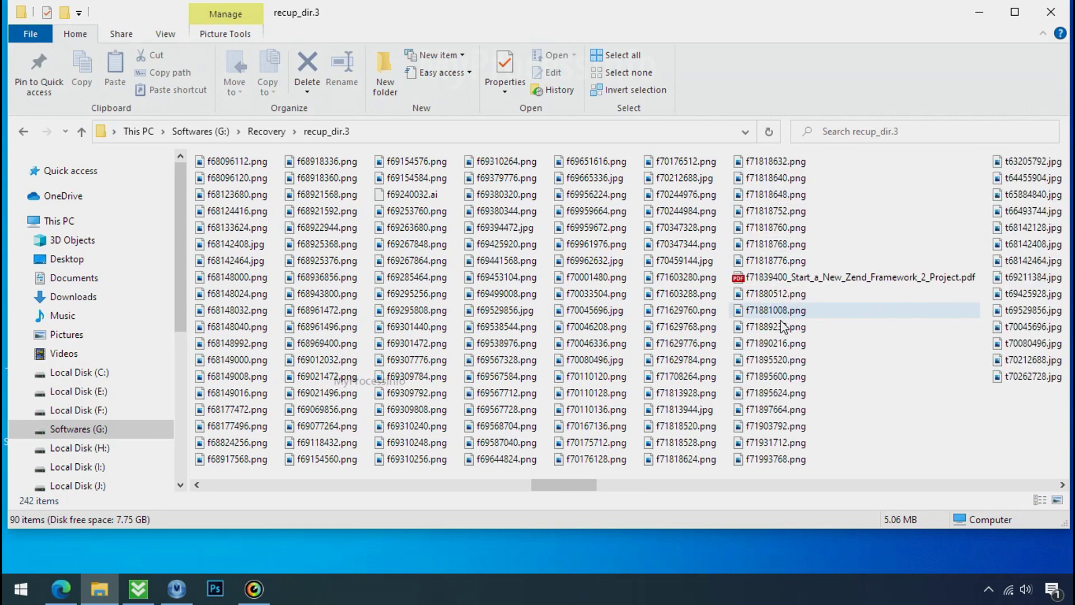
pyautogui.hscroll(3, 779, 342)
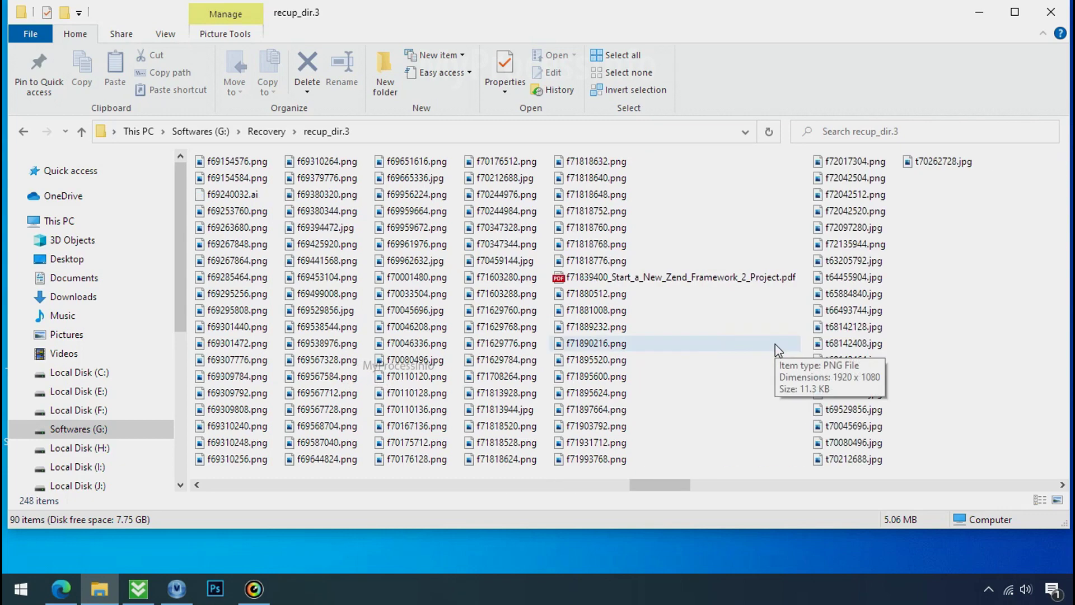
pyautogui.hscroll(1, 775, 344)
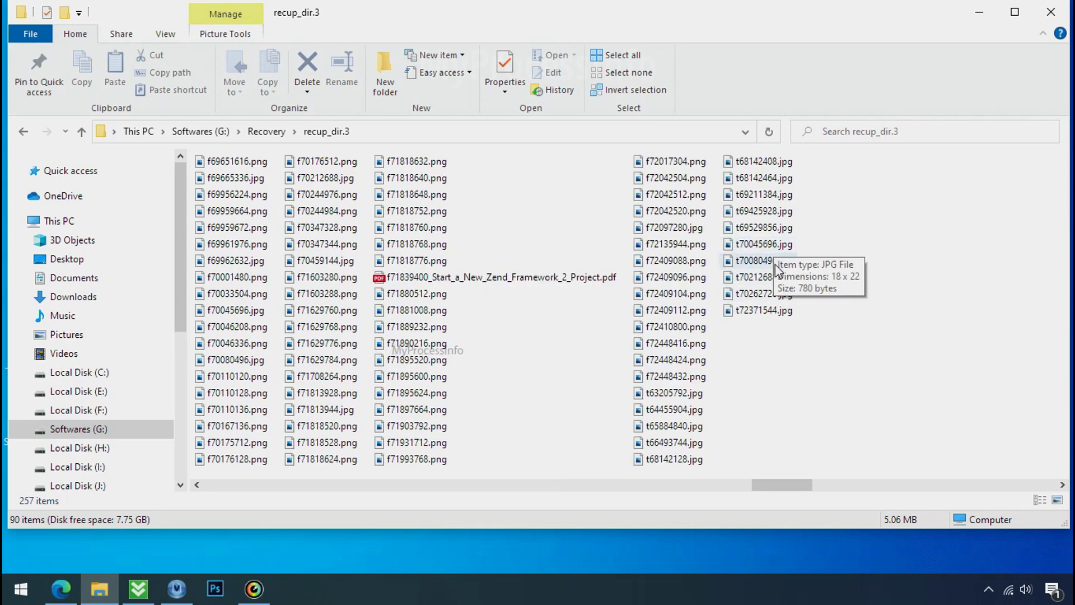
pyautogui.hscroll(3, 770, 336)
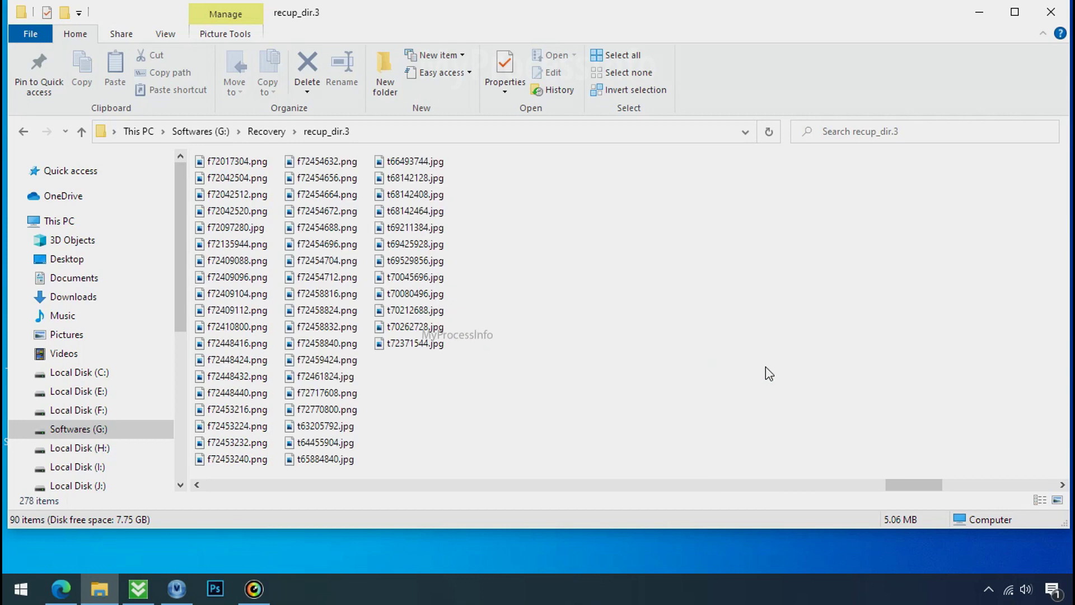